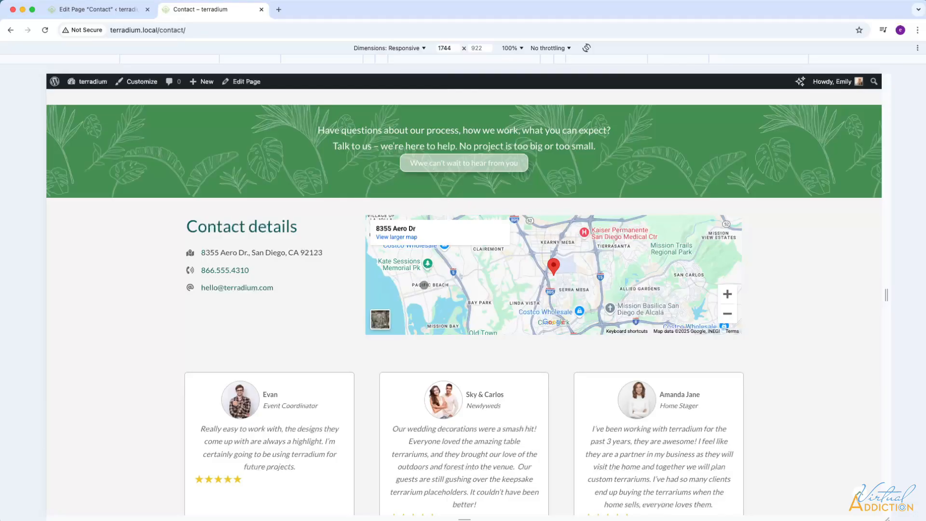
Review the live Contact page, then return to the Contact page in the block editor.
scroll(424, 285, "down", 2)
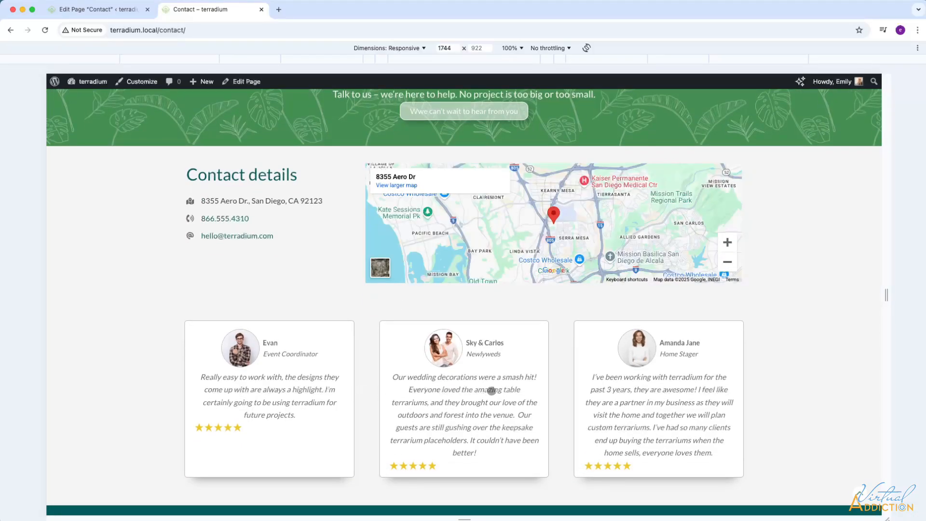
left_click(102, 9)
Insert a single-column Spectra Container and move it above the Testimonial section in List View.
scroll(354, 337, "down", 10)
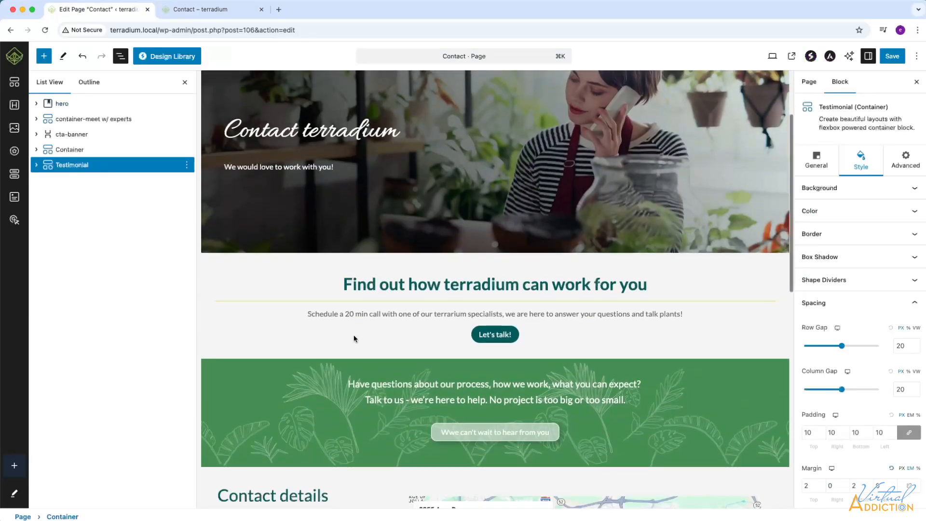
scroll(355, 339, "down", 5)
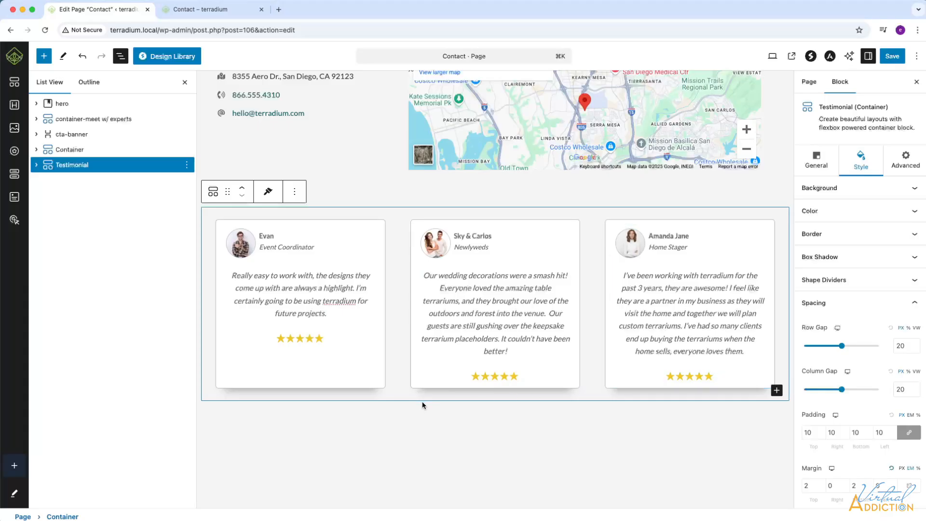
left_click(43, 57)
left_click(61, 172)
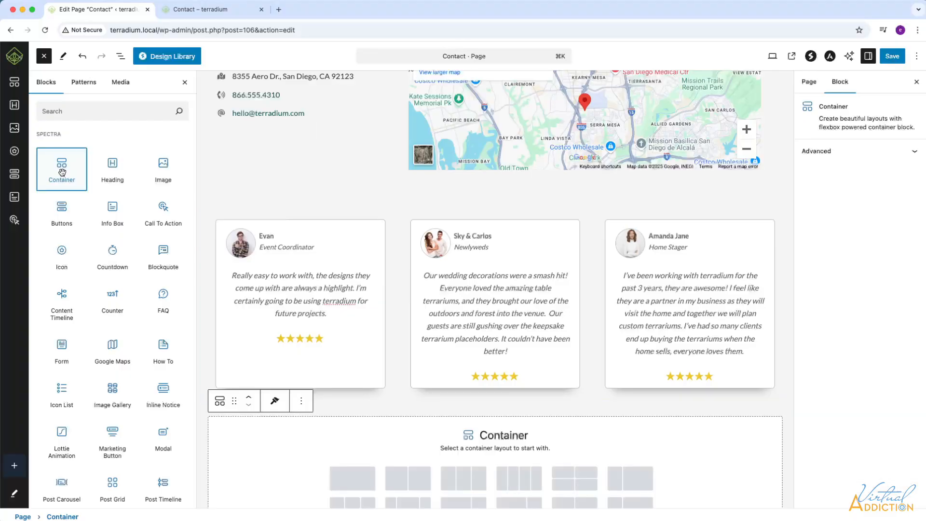
left_click(363, 293)
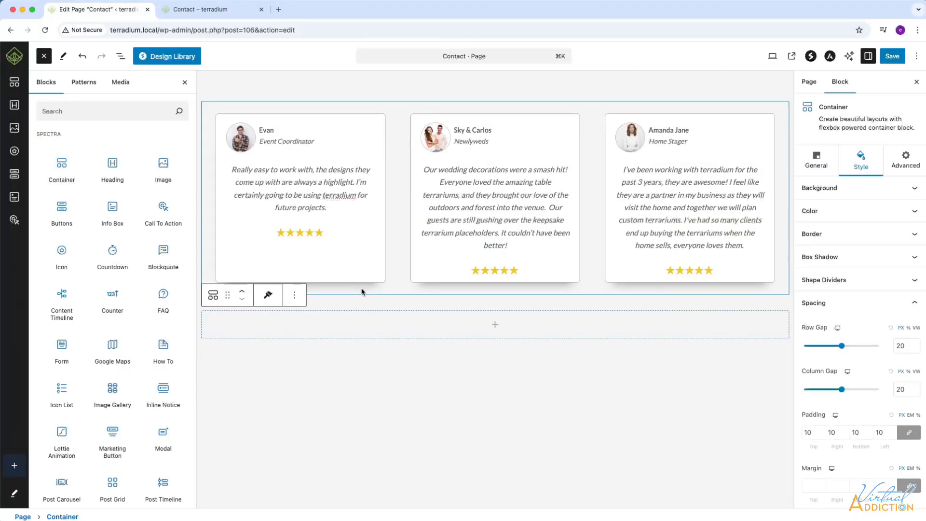
left_click(121, 56)
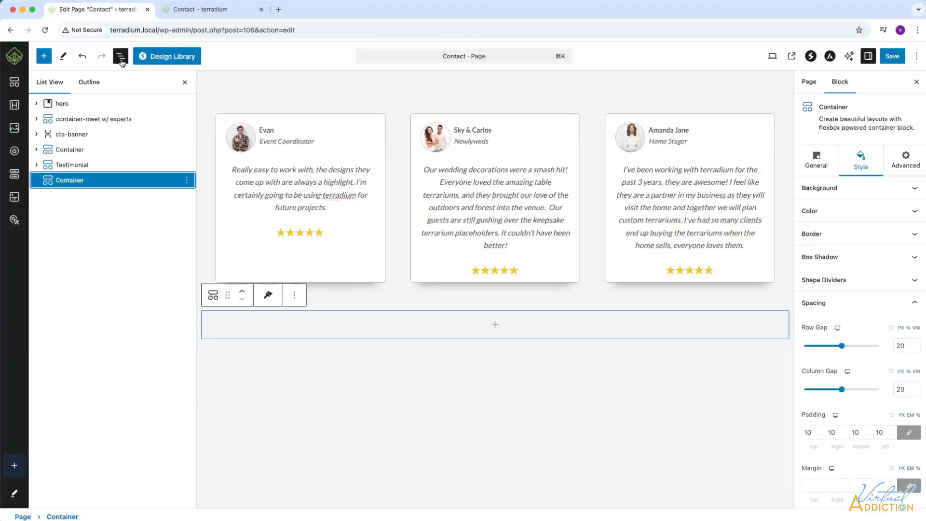
left_click_drag(78, 182, 70, 165)
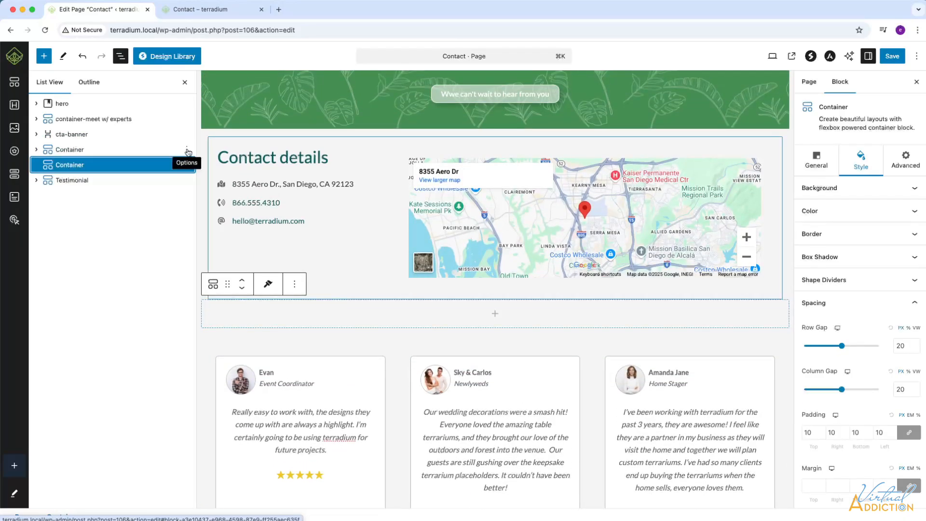
Rename the contact-details container to 'contact info and map' and the new container to 'form'.
left_click(188, 151)
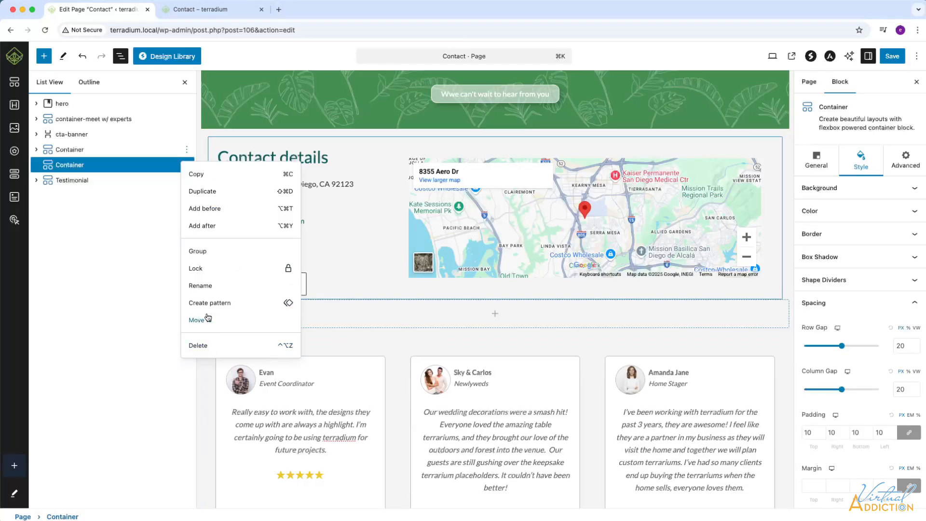
left_click(201, 286)
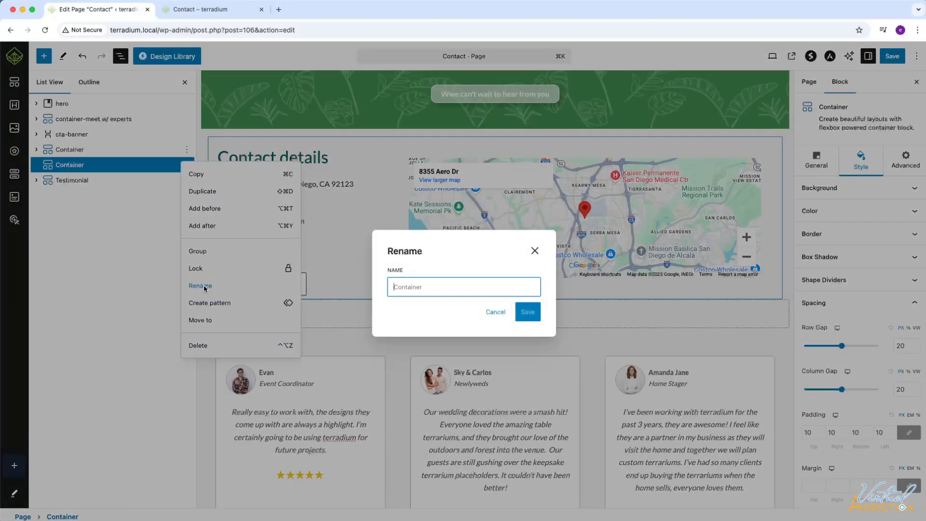
type("contact info and map")
key("Return")
left_click(159, 166)
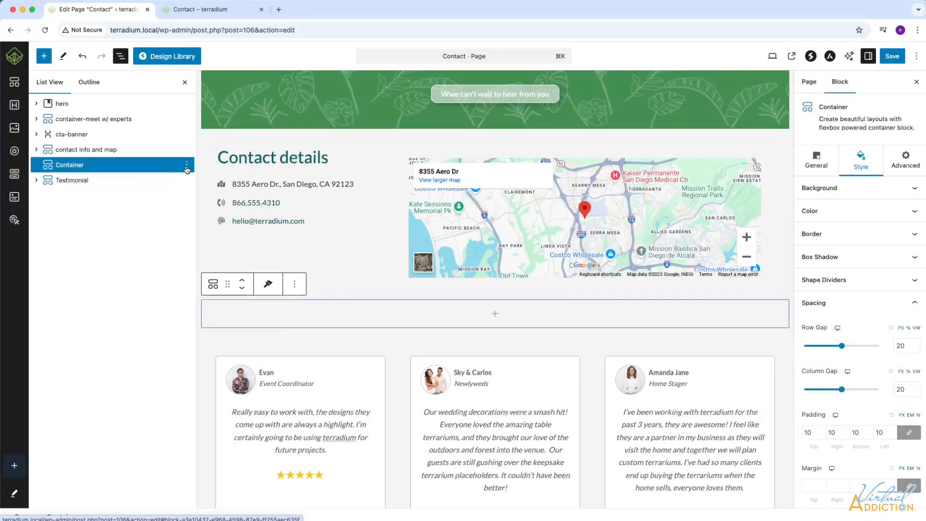
left_click(187, 166)
left_click(206, 301)
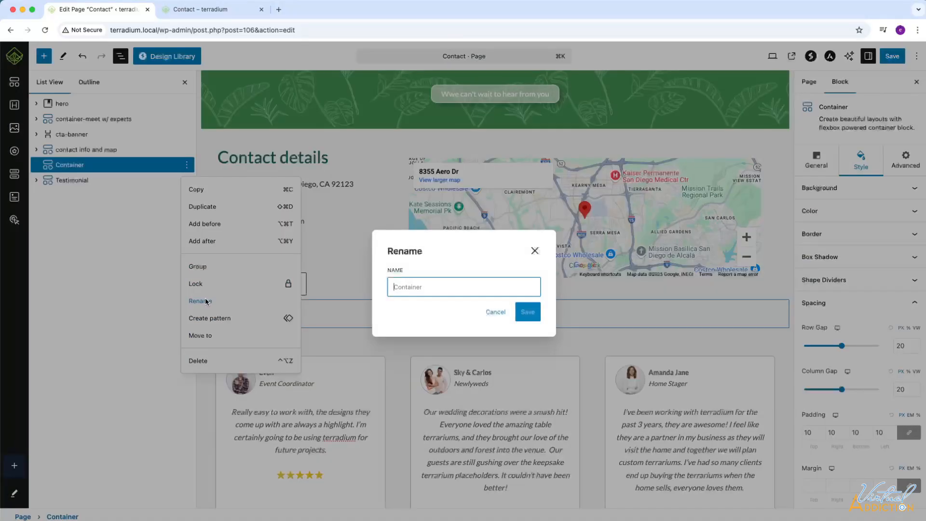
type("form")
left_click(528, 311)
Add a 'Let's work together!' heading with the 'Let us know how we can help…' paragraph.
left_click(44, 56)
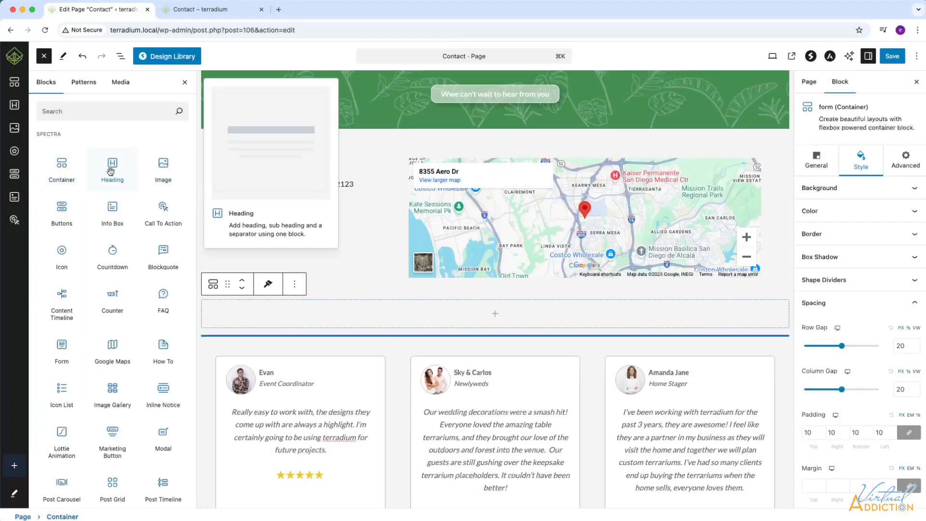
left_click(111, 171)
type("Let's work together!")
key("Return")
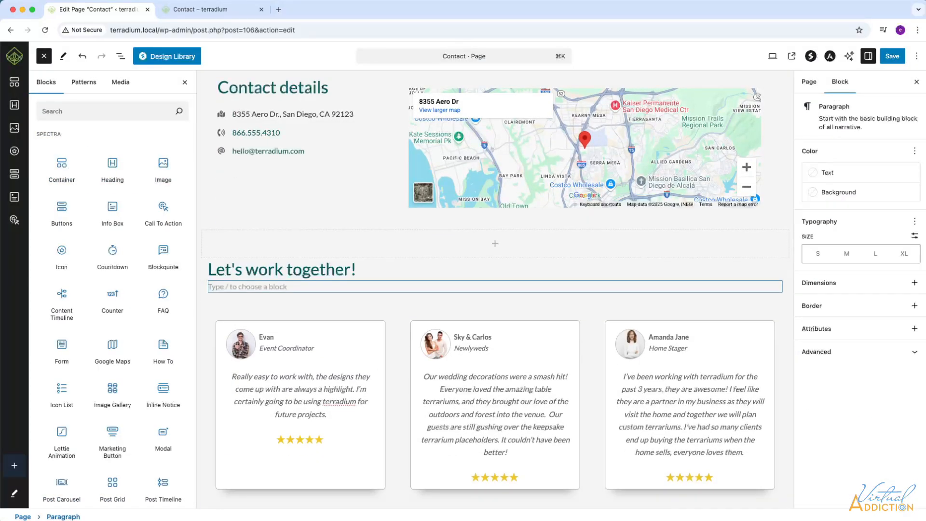
type("Let us know how we can help to make your space more beautiful and healthy!")
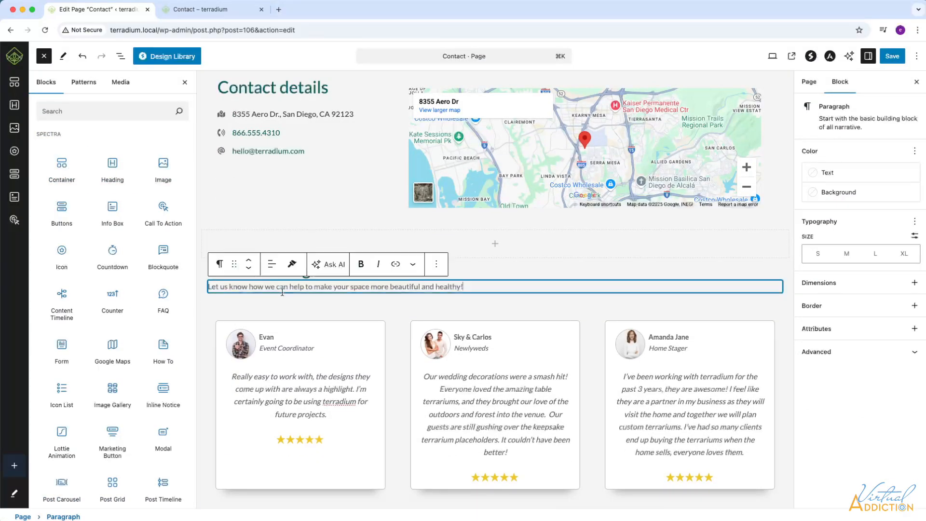
left_click(379, 311)
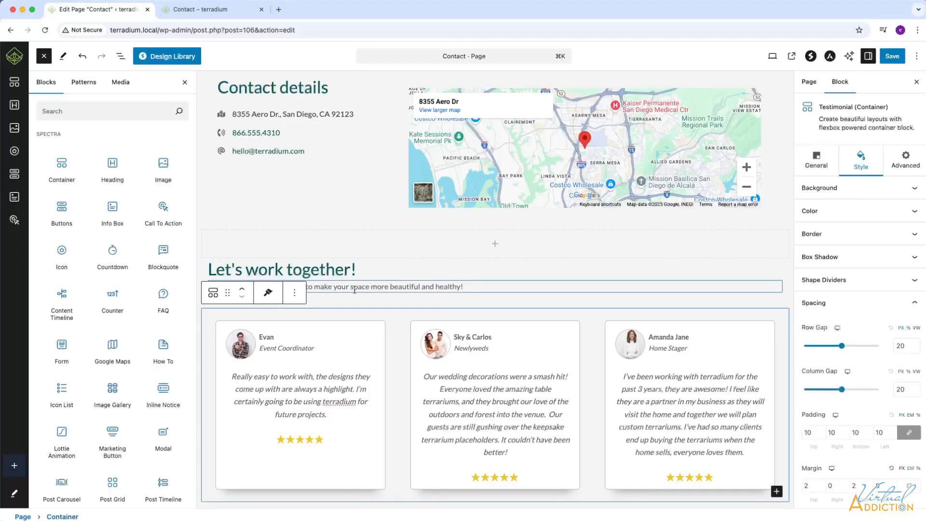
Insert a Spectra Form below the intro paragraph using the Simple Contact Form layout.
left_click(468, 286)
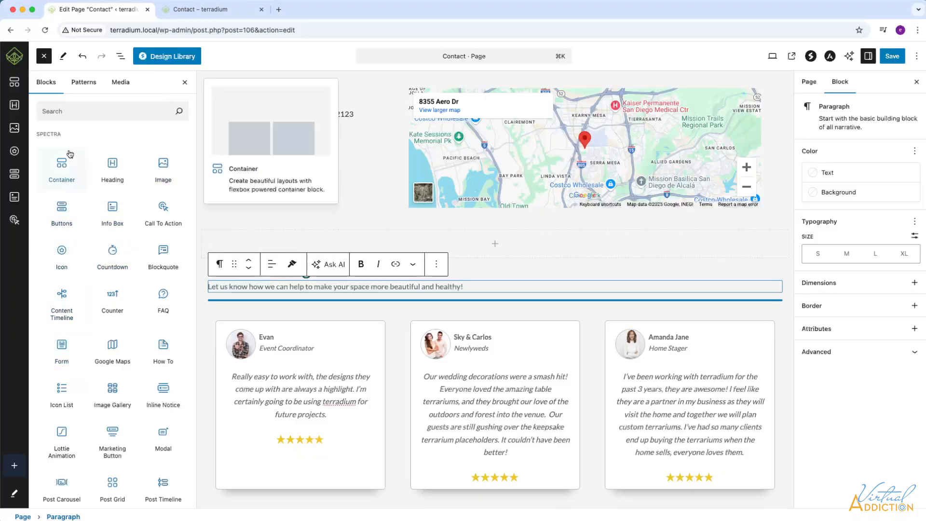
left_click(62, 346)
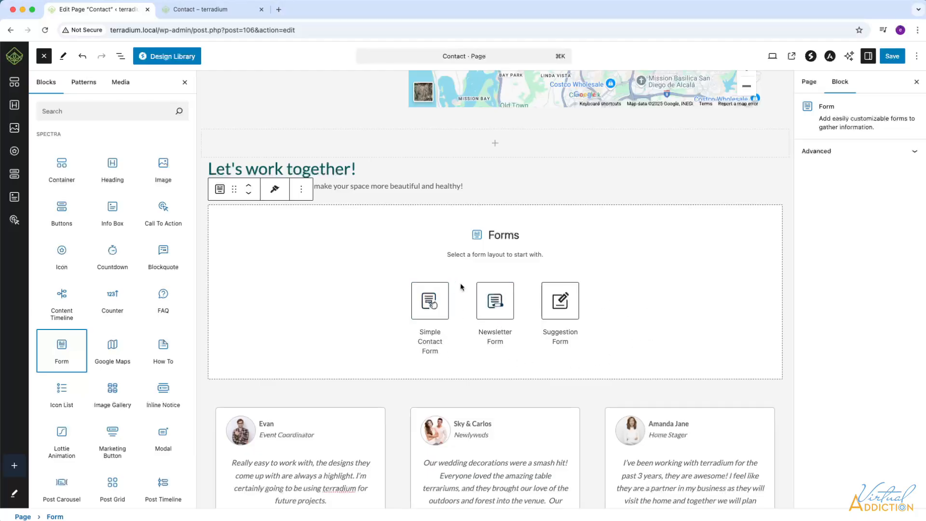
left_click(429, 305)
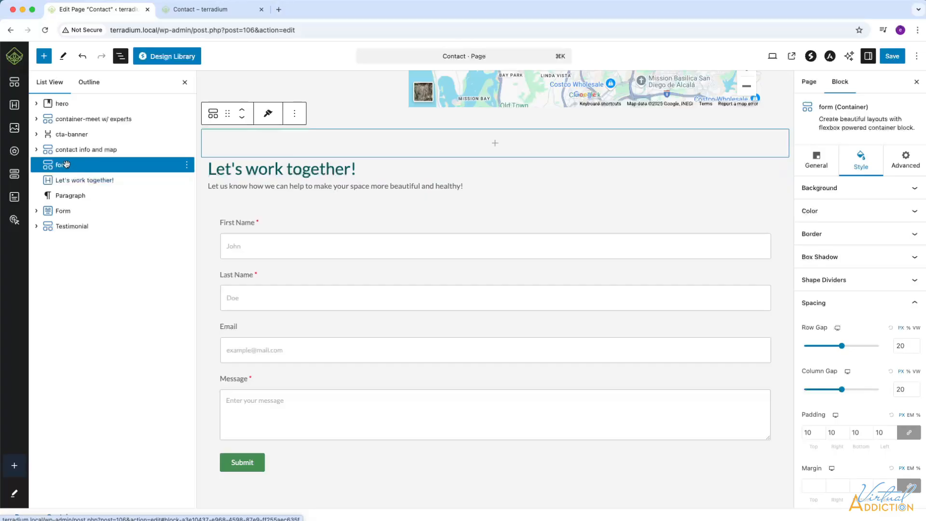
Move the heading into the 'form' container, make it Boxed, and align its items to Start.
left_click_drag(82, 179, 77, 210)
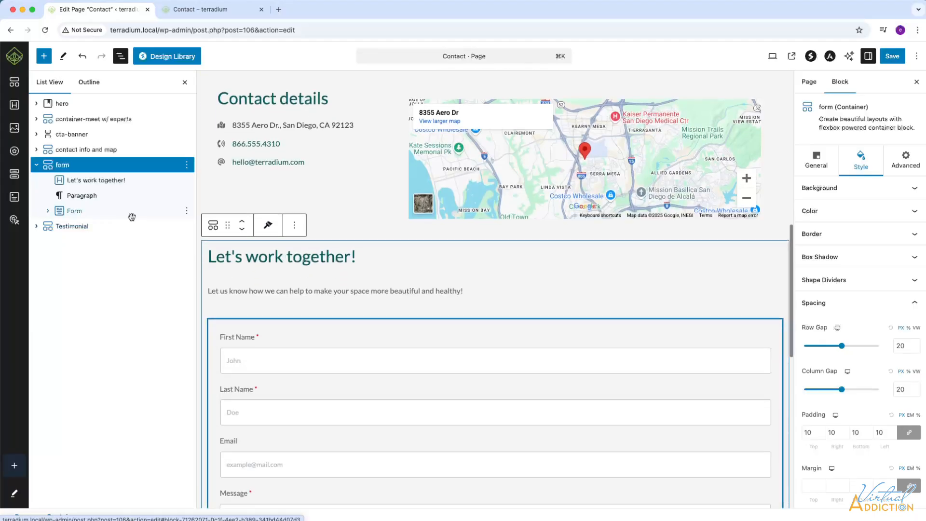
scroll(311, 267, "down", 3)
left_click(68, 166)
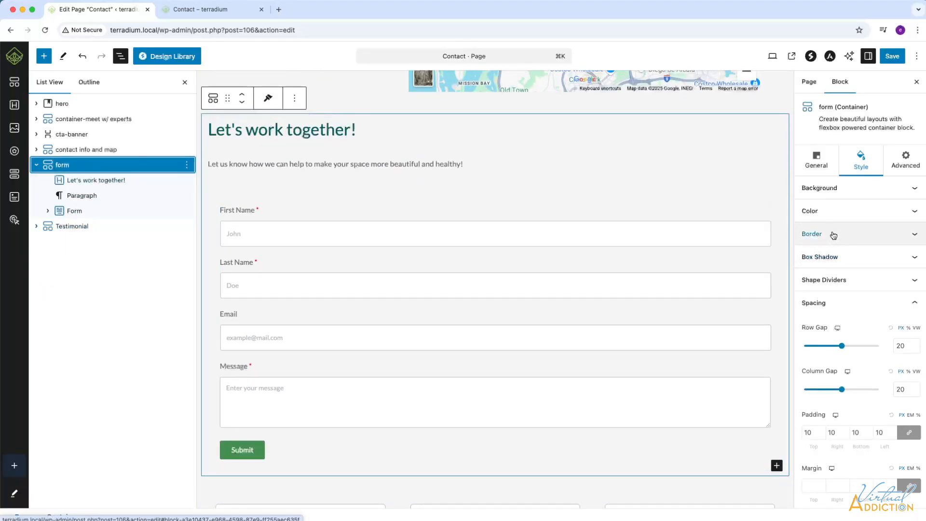
left_click(823, 163)
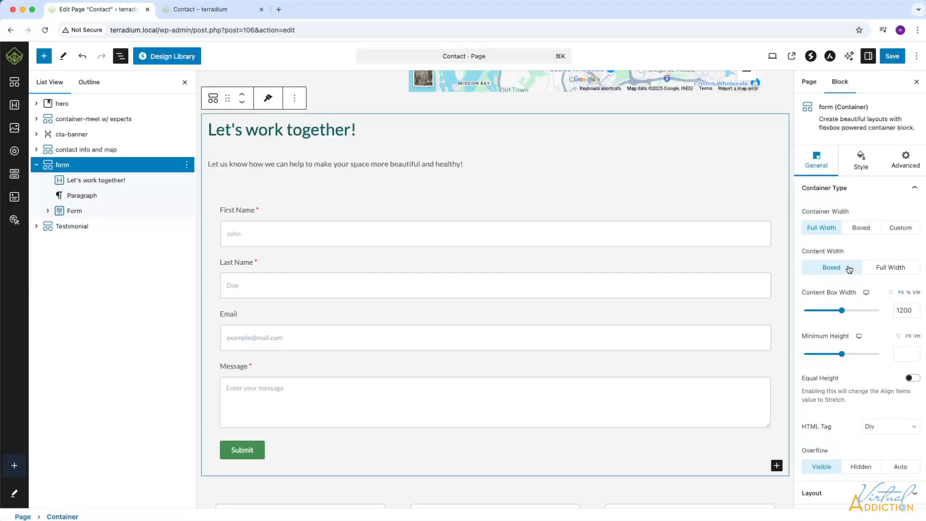
left_click(862, 229)
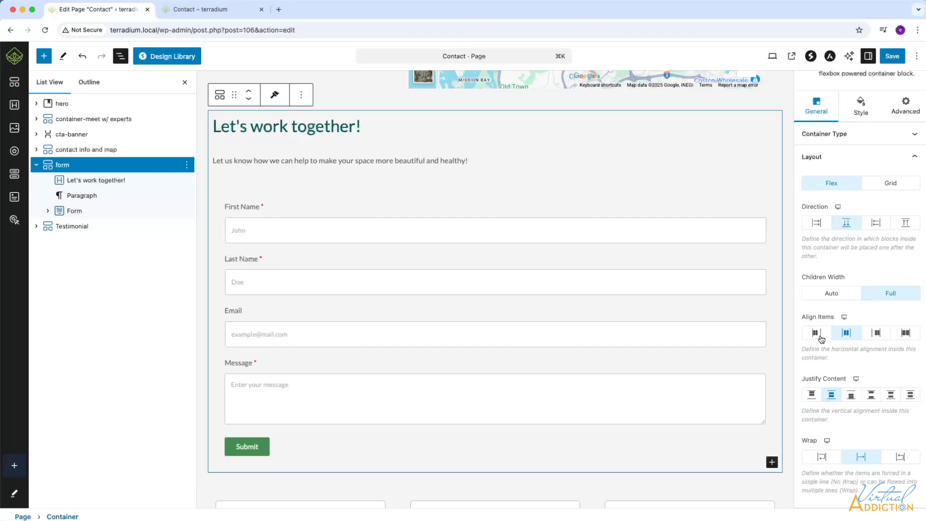
left_click(822, 340)
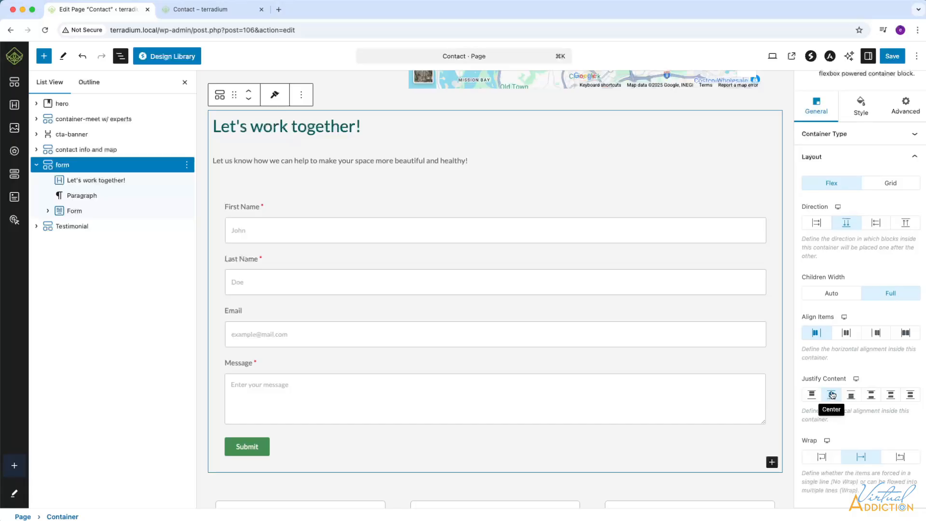
left_click(71, 212)
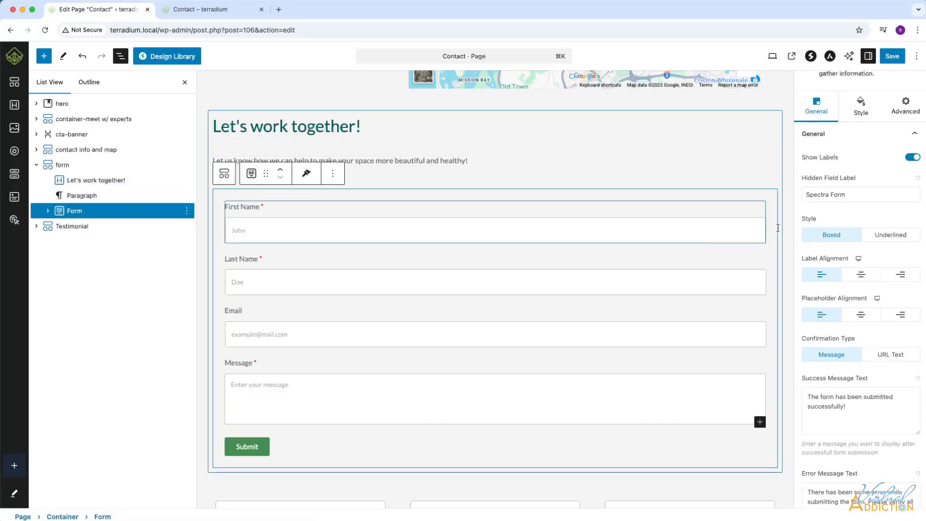
Hide the field labels and change the first name placeholder from 'John' to 'Name'.
scroll(907, 125, "up", 2)
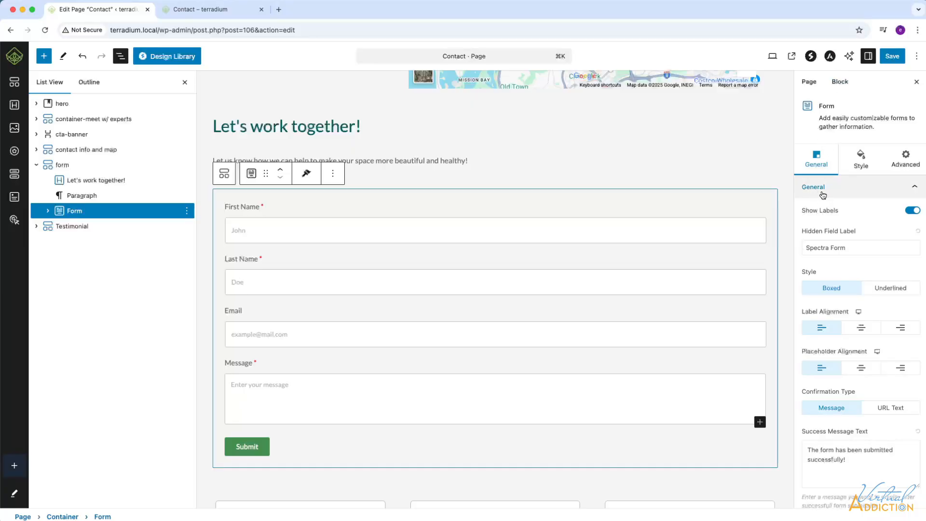
left_click(911, 213)
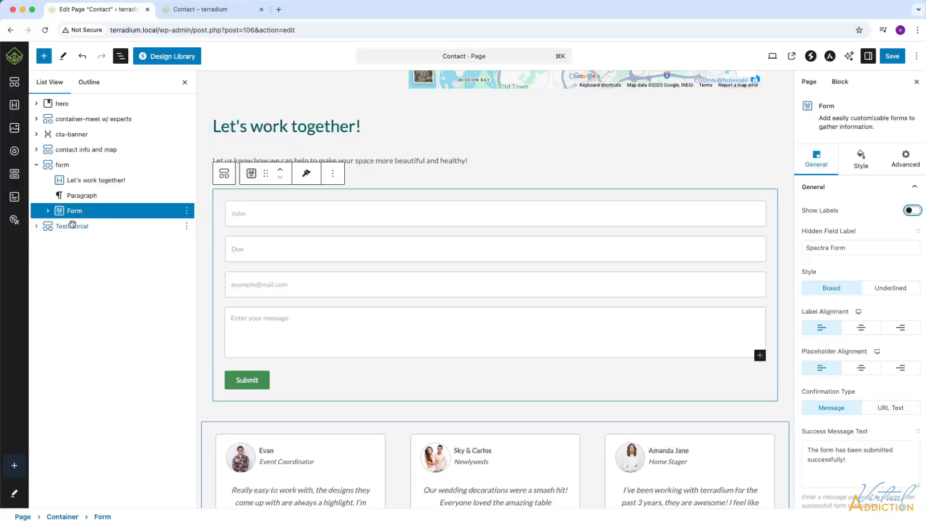
left_click(48, 211)
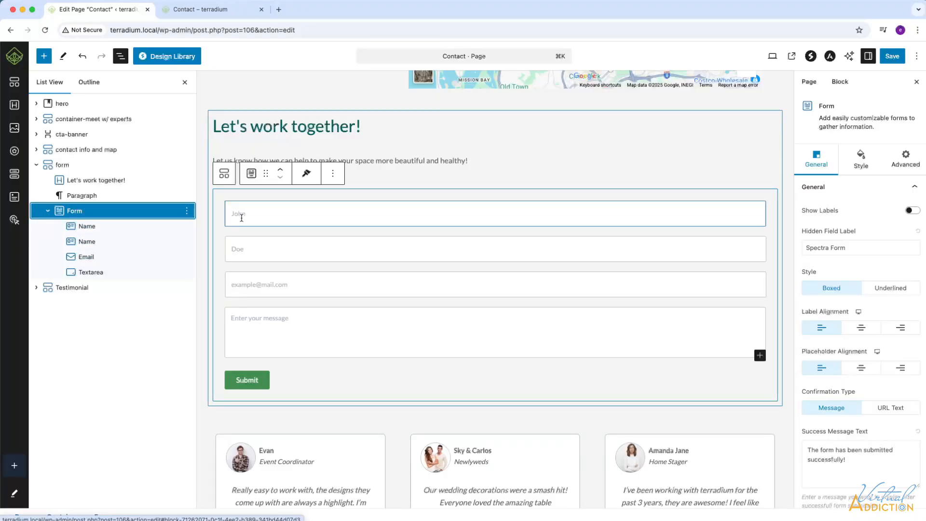
left_click(87, 226)
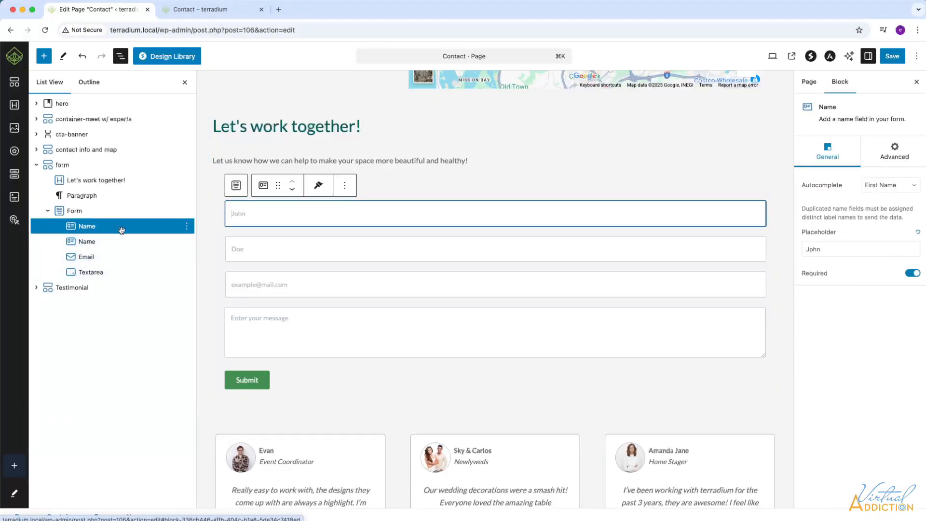
left_click_drag(836, 252, 797, 251)
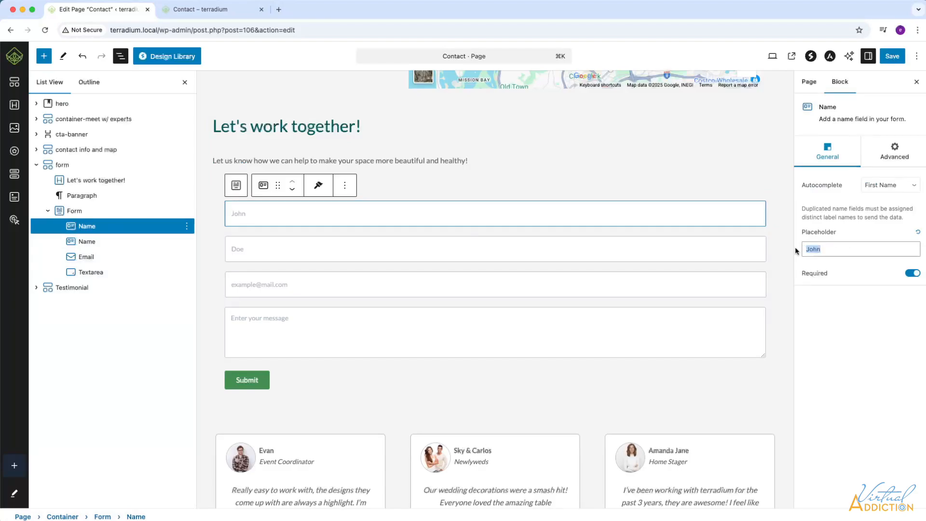
type("Name")
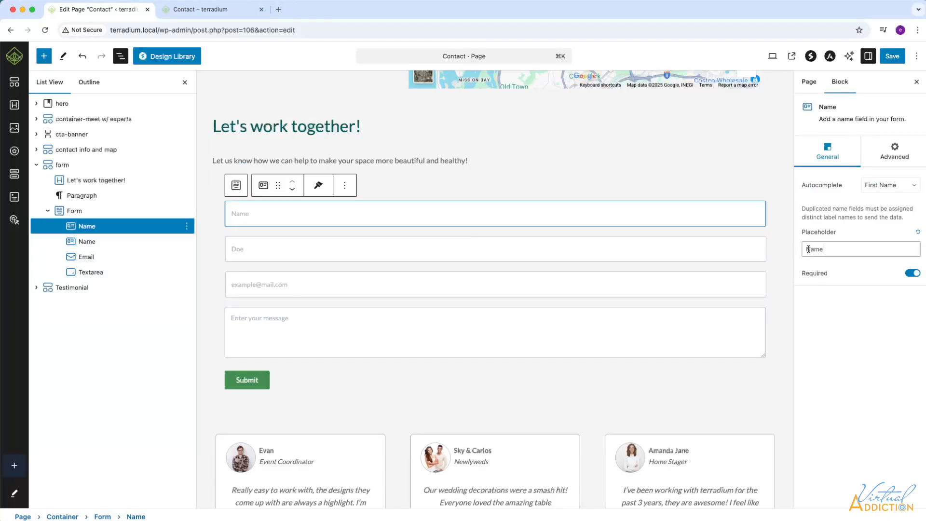
left_click(85, 231)
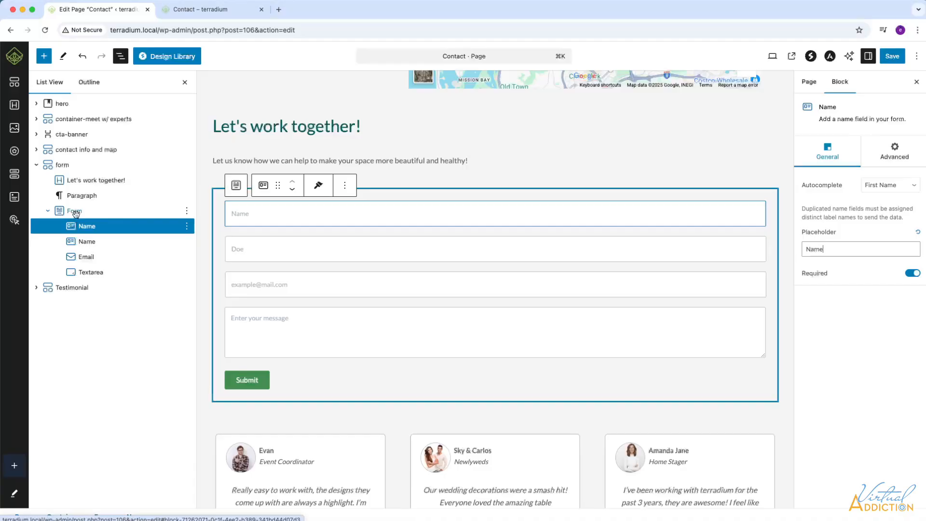
left_click(75, 211)
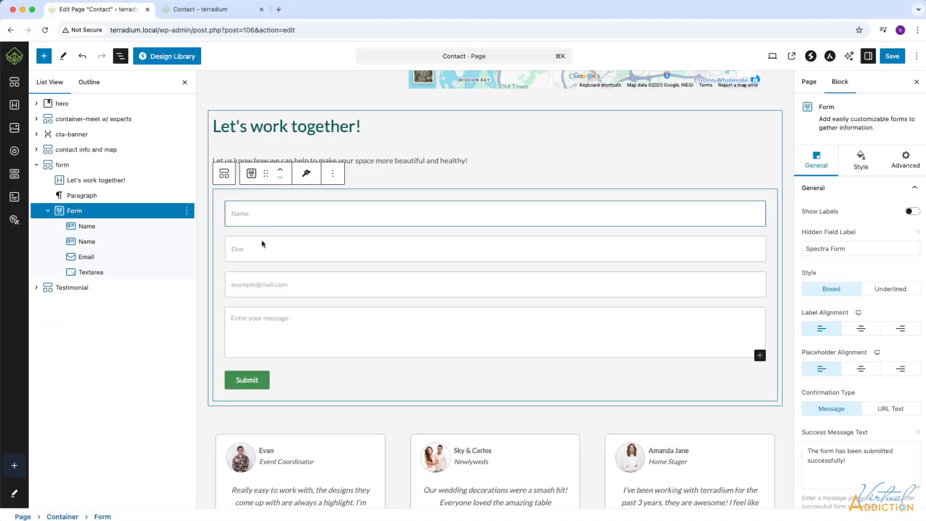
Show left-aligned labels above the fields, keeping boxed fields and left-aligned placeholder text.
mouse_move(262, 303)
scroll(835, 270, "down", 1)
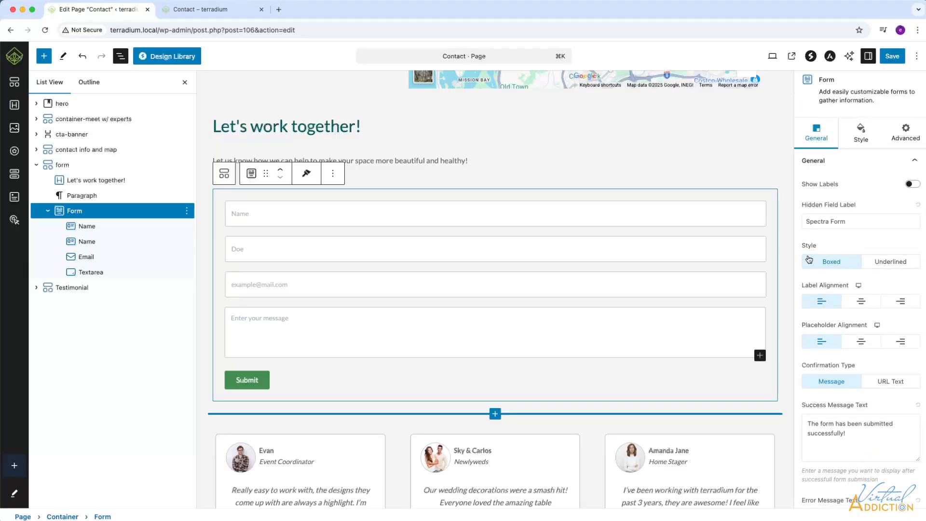
left_click(896, 263)
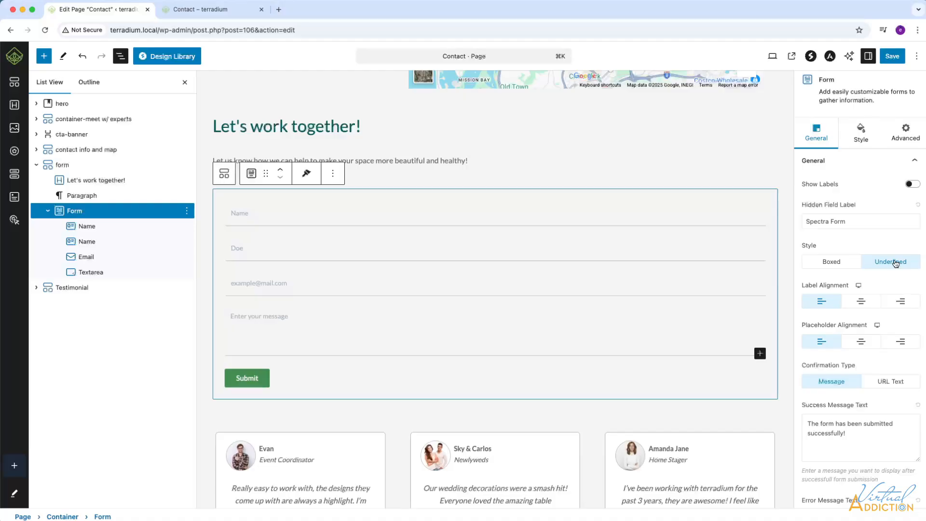
left_click(833, 263)
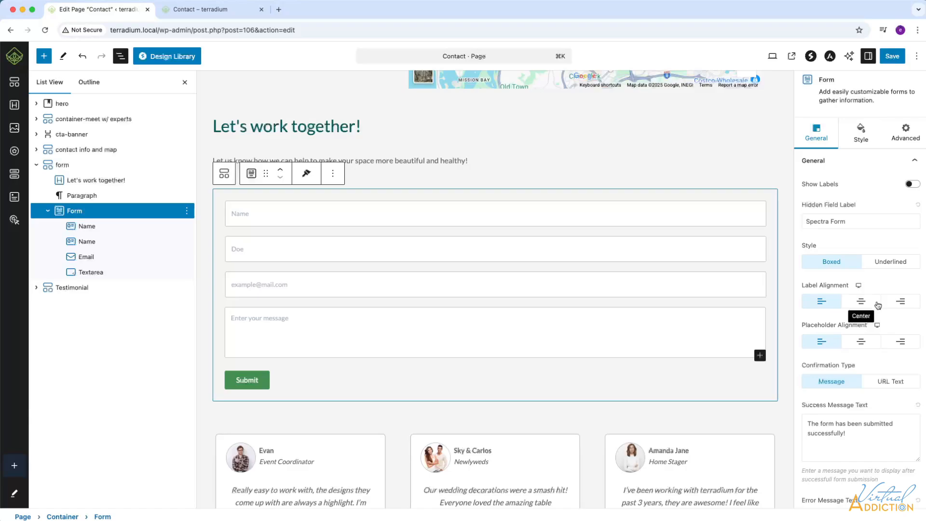
left_click(897, 303)
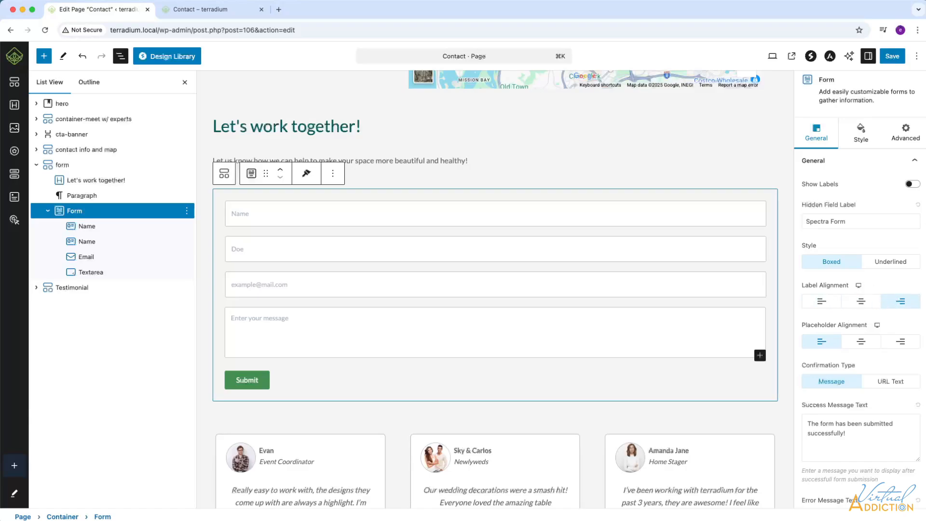
left_click(915, 186)
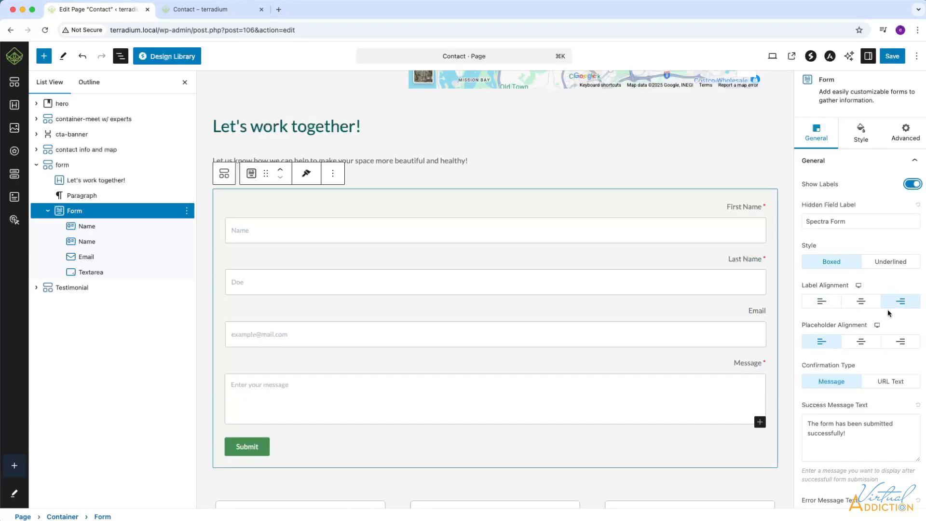
left_click(822, 302)
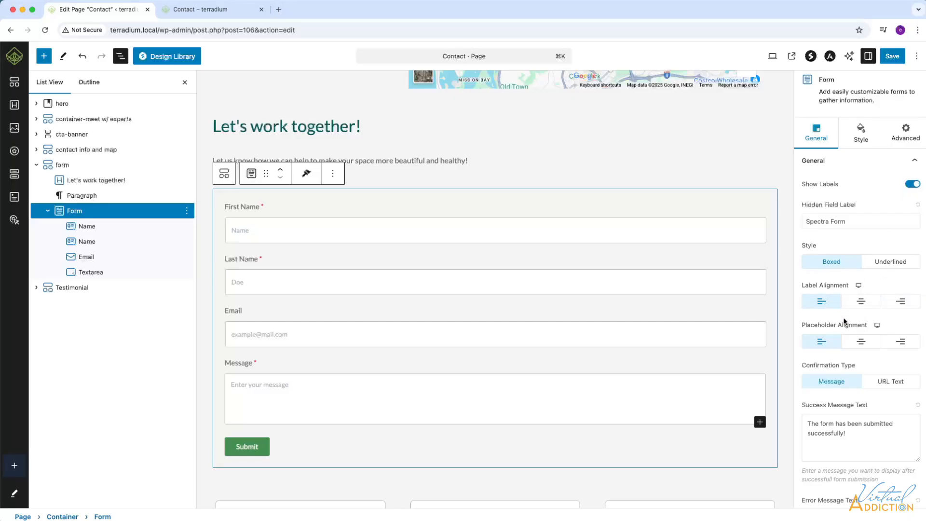
left_click(863, 343)
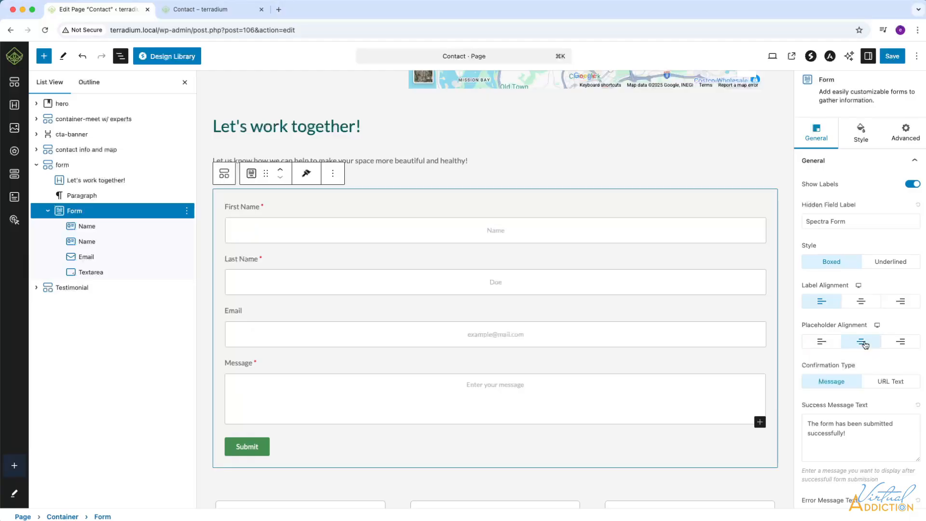
left_click(885, 344)
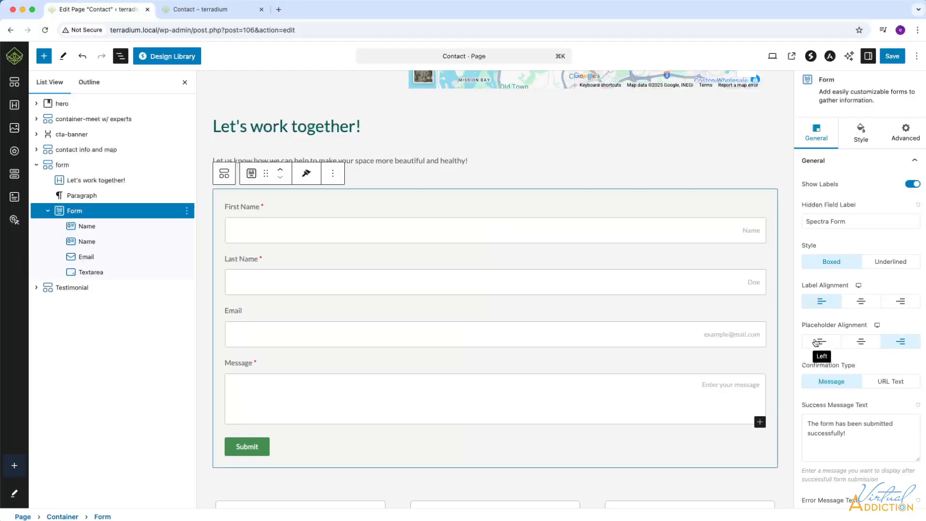
left_click(815, 342)
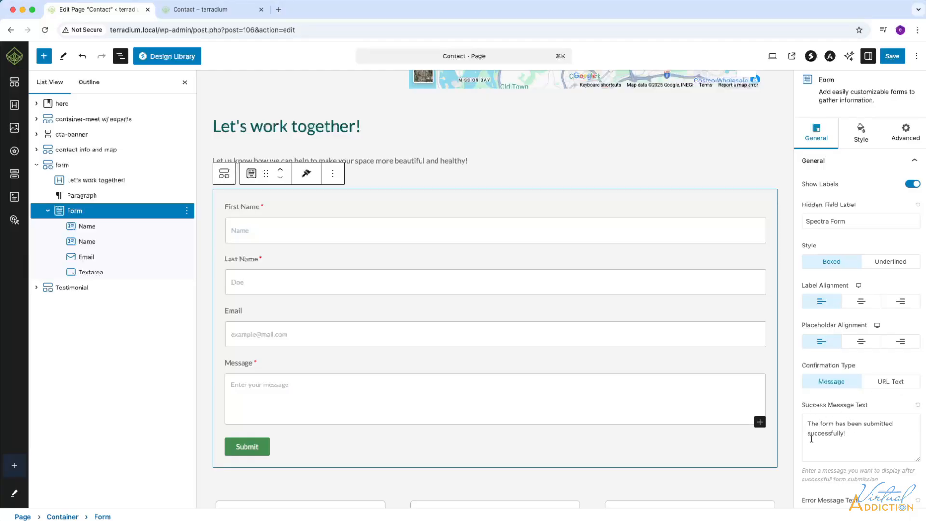
Replace the success message with 'Thanks for filling out our form, we will be in touch with you soon!'.
left_click(805, 425)
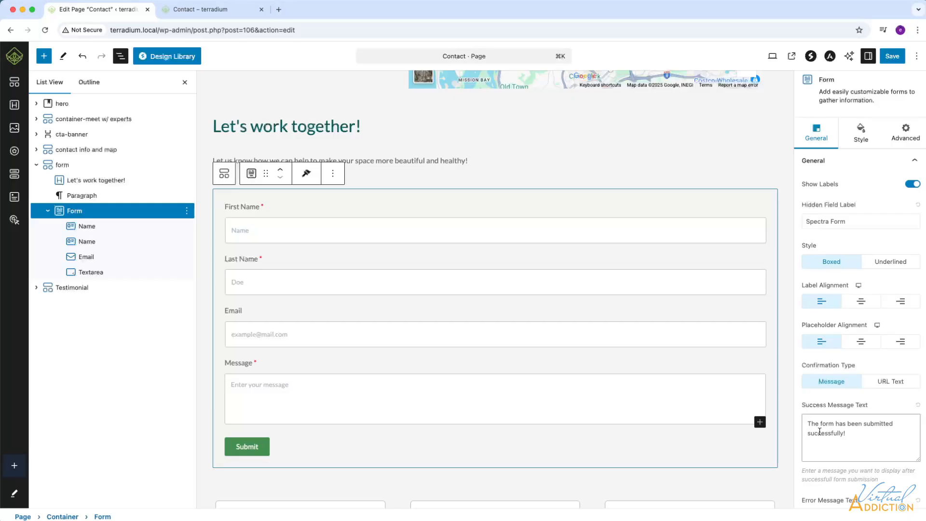
type("Thanks for filling o")
type("ut our form, we will be in touch with ")
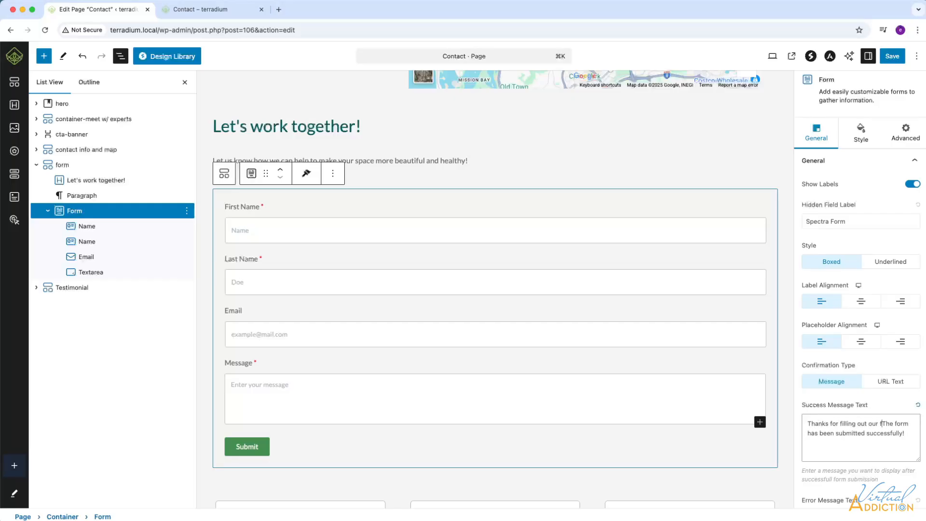
type("you soon!")
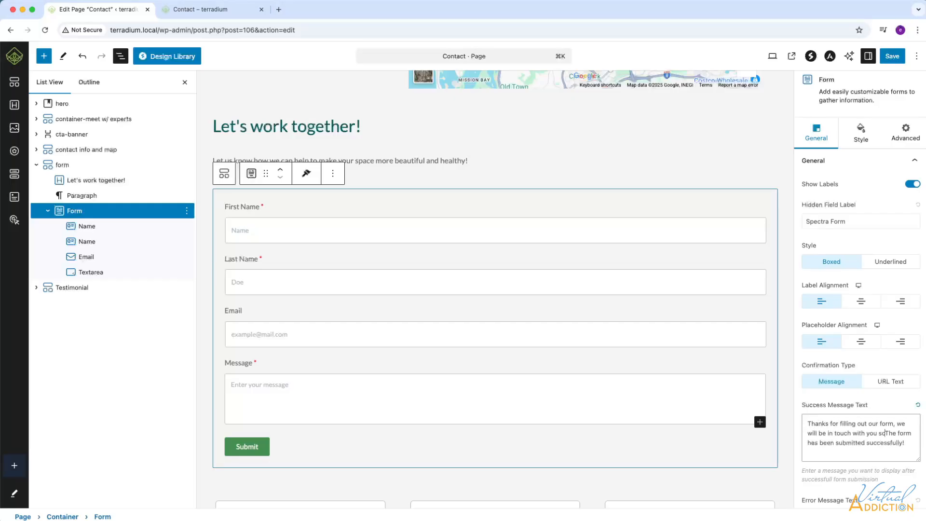
left_click_drag(915, 451, 900, 434)
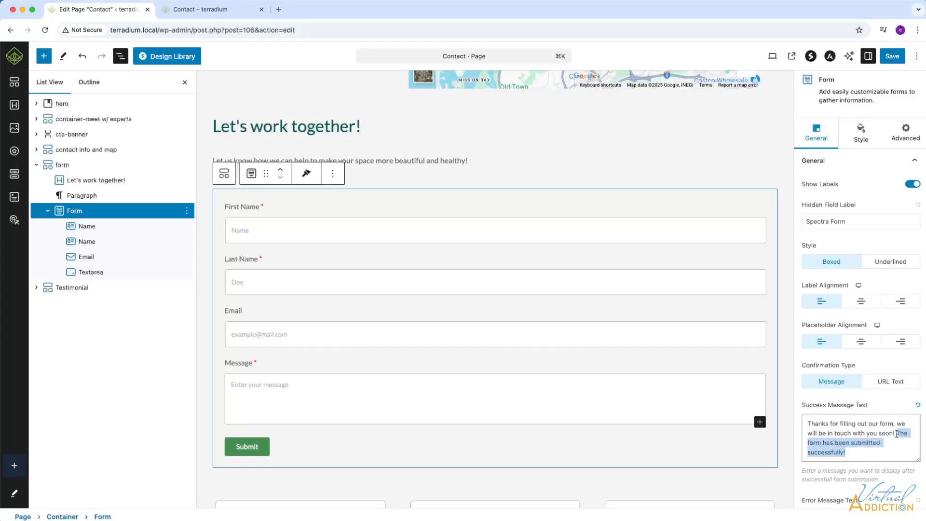
key("BackSpace")
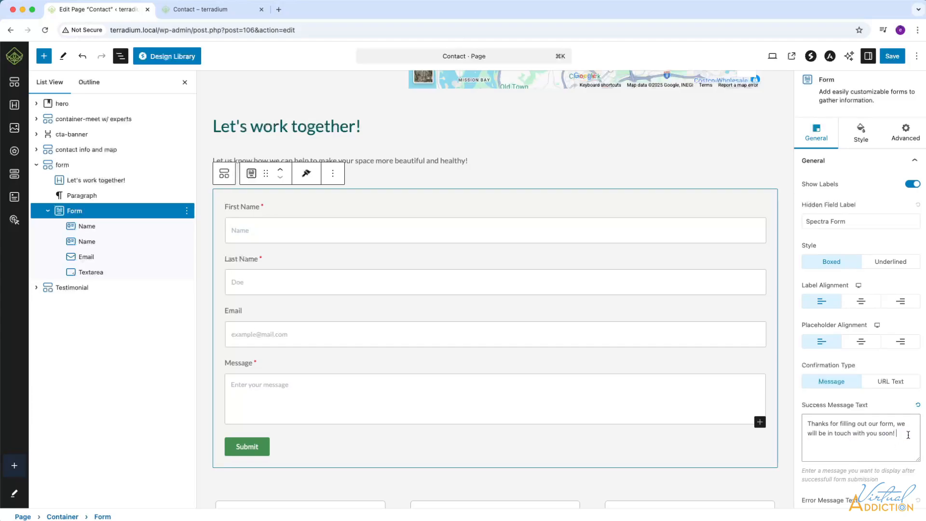
scroll(878, 357, "down", 5)
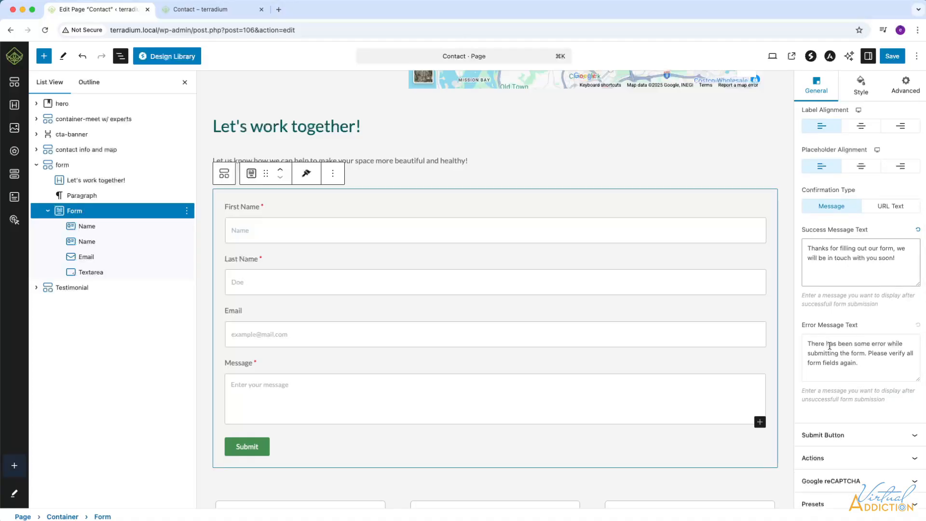
scroll(878, 360, "down", 3)
Give the Submit button the rounded pill preset, aligned left.
left_click(880, 370)
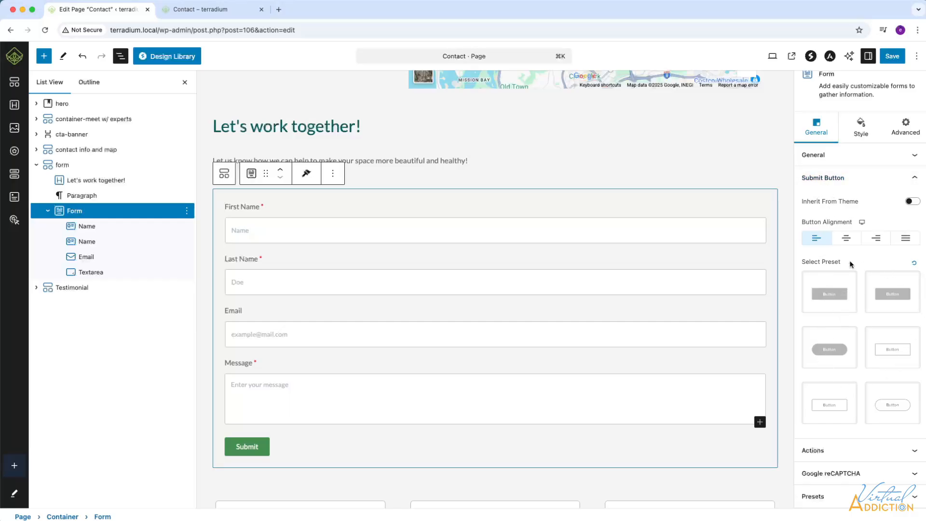
left_click(835, 355)
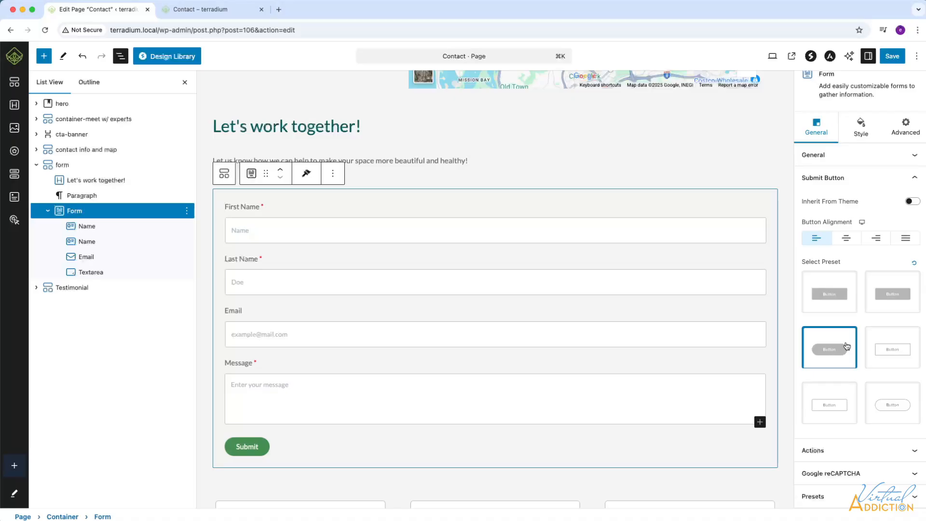
left_click(846, 239)
left_click(873, 240)
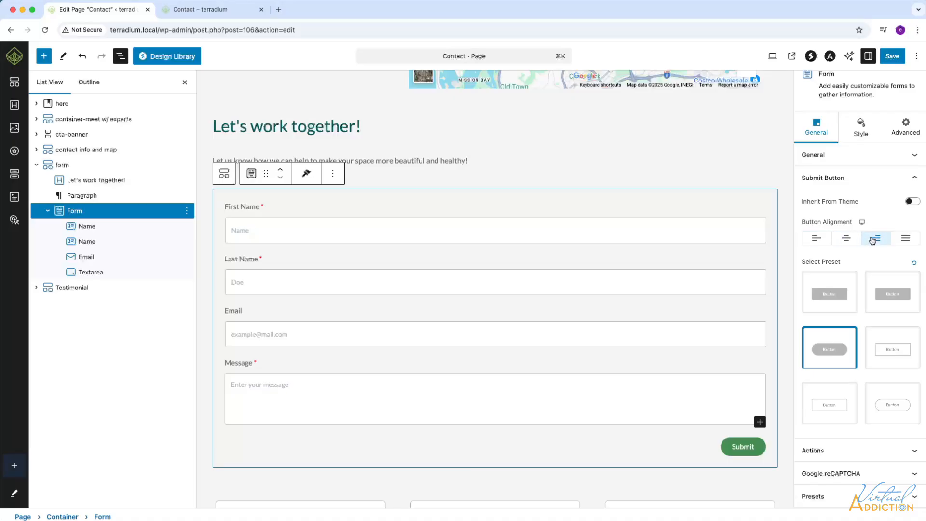
left_click(815, 238)
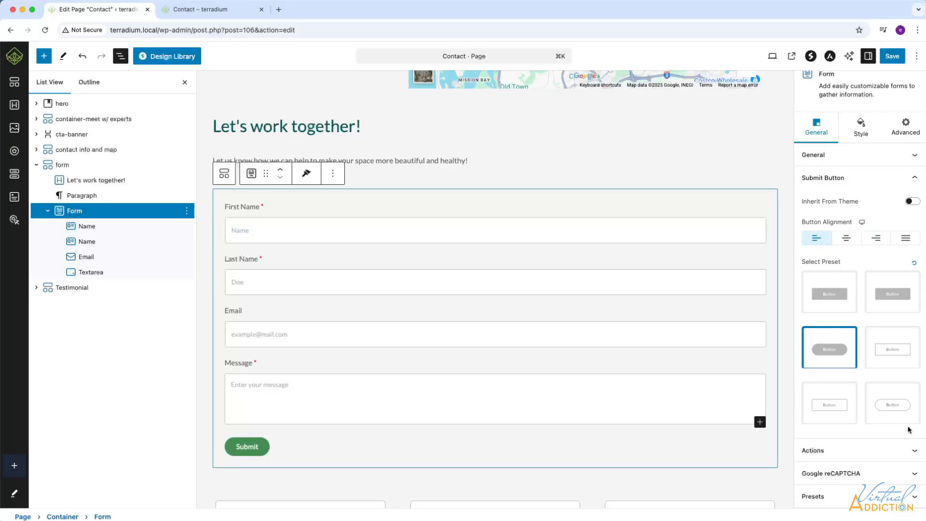
Enter the business recipient e-mail address in the form's Actions settings.
left_click(910, 448)
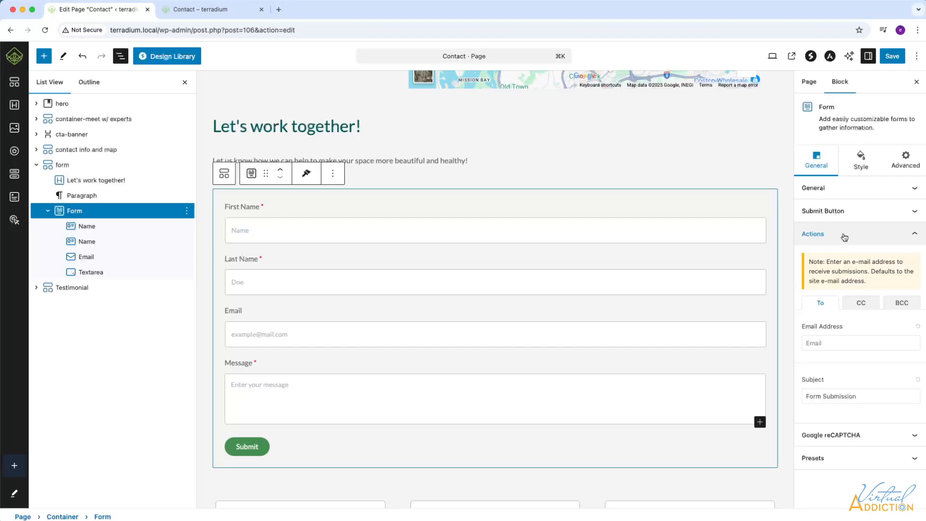
left_click(849, 343)
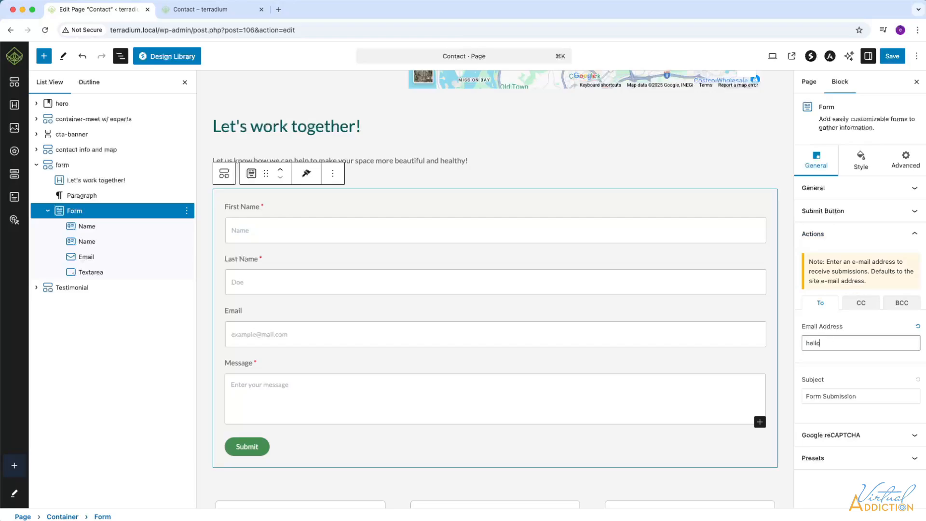
left_click(863, 396)
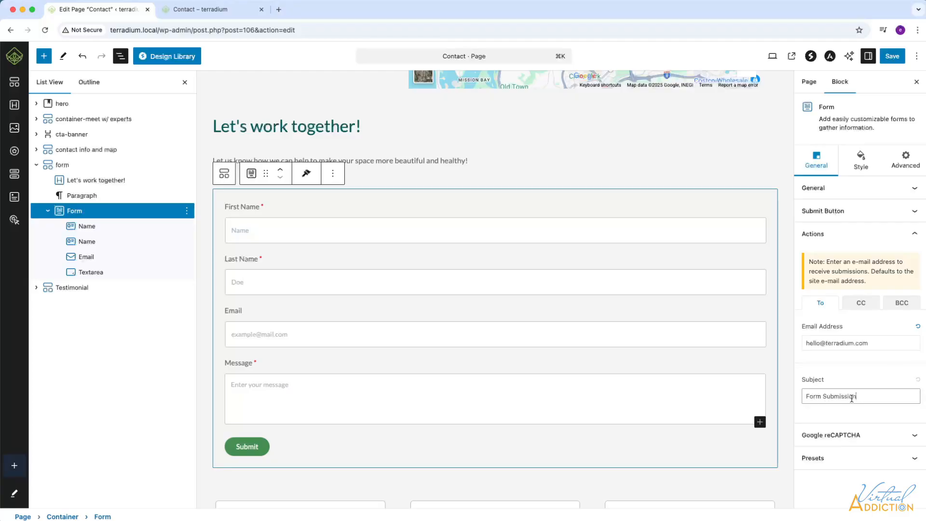
left_click(830, 434)
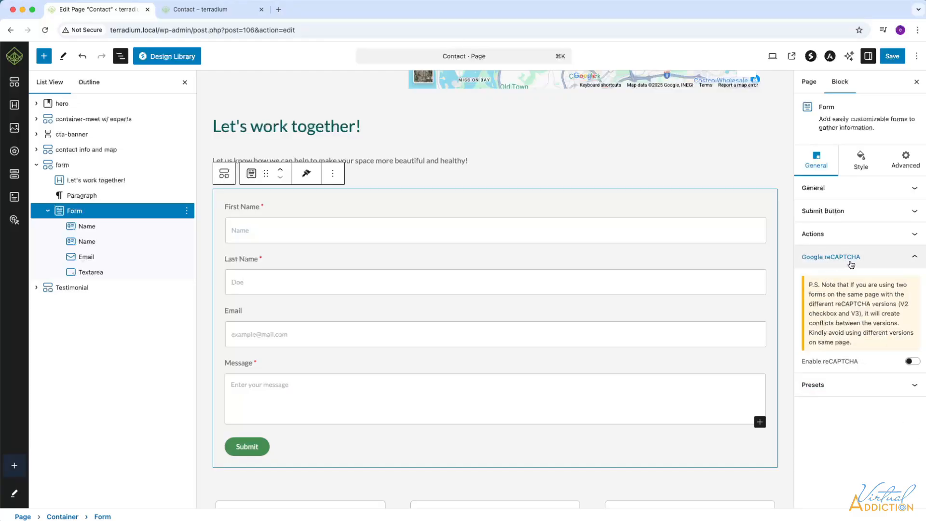
Leave reCAPTCHA disabled and keep the boxed field preset after trying the alternatives.
left_click(914, 362)
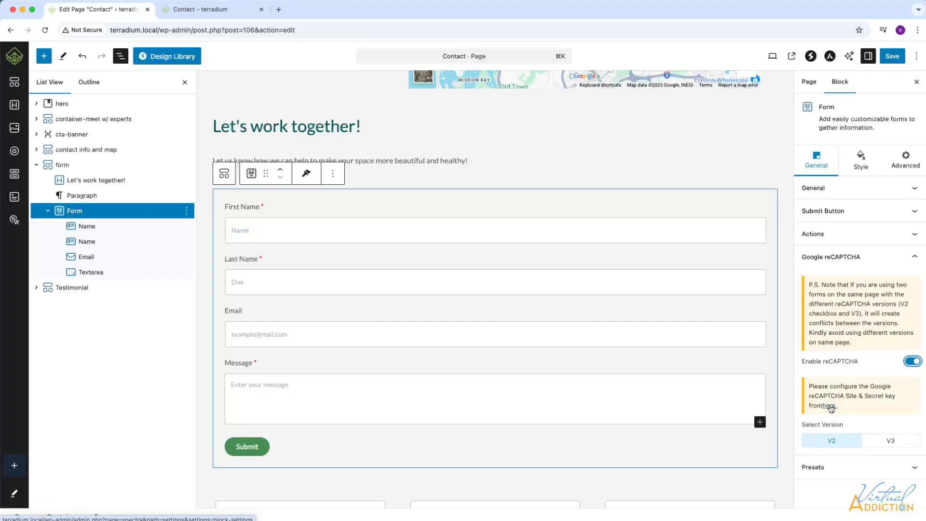
left_click(907, 362)
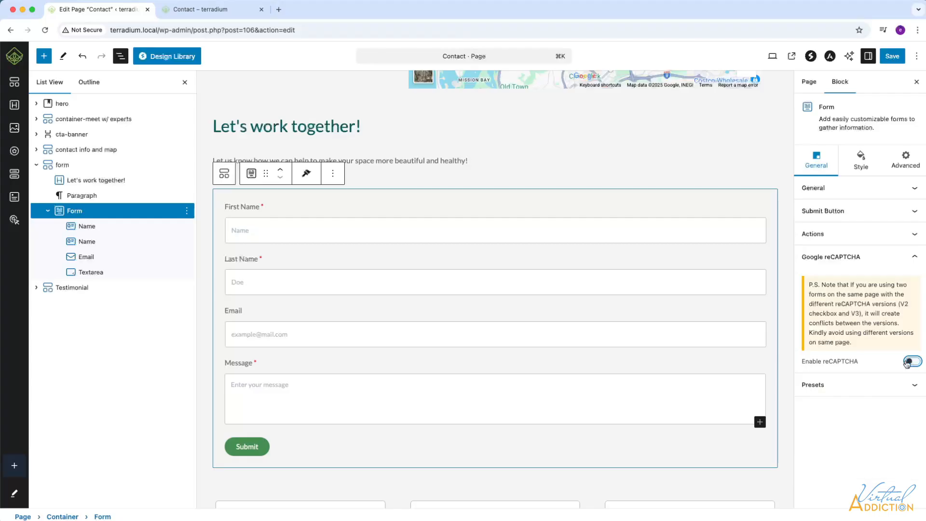
left_click(915, 387)
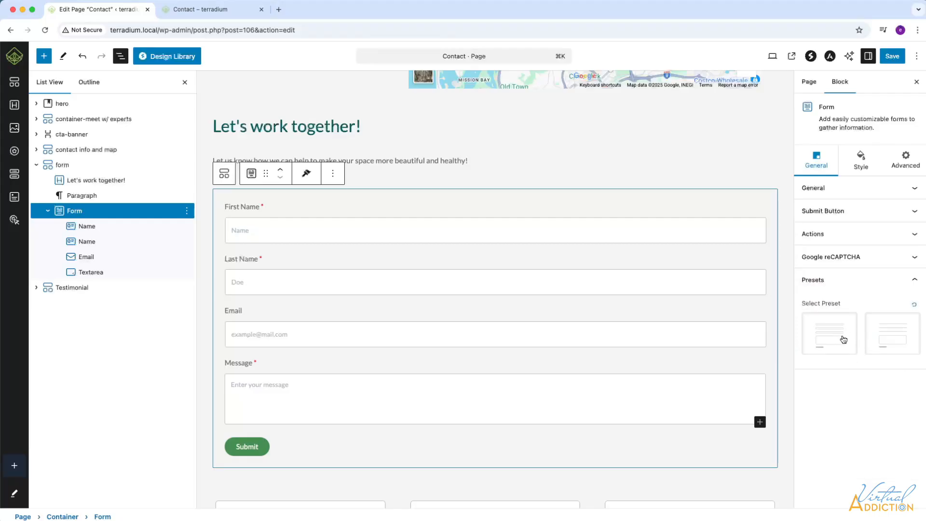
left_click(888, 340)
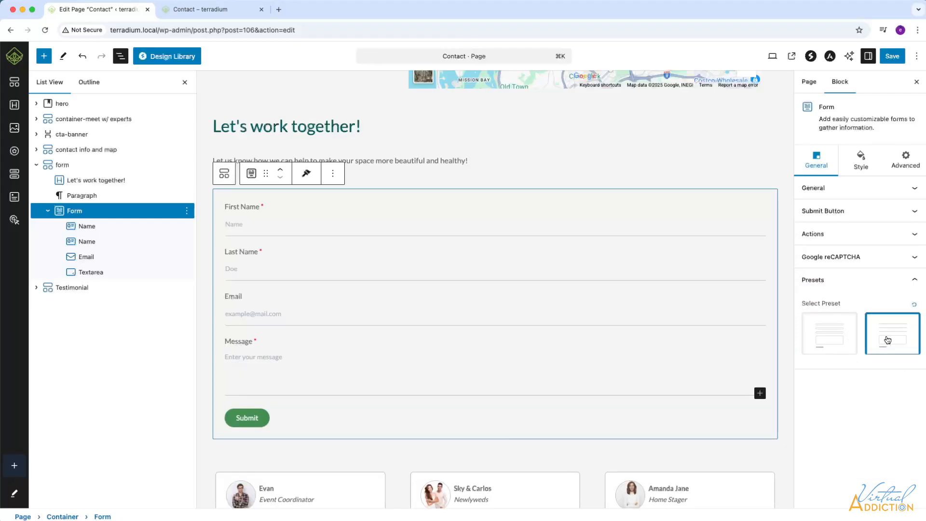
left_click(832, 333)
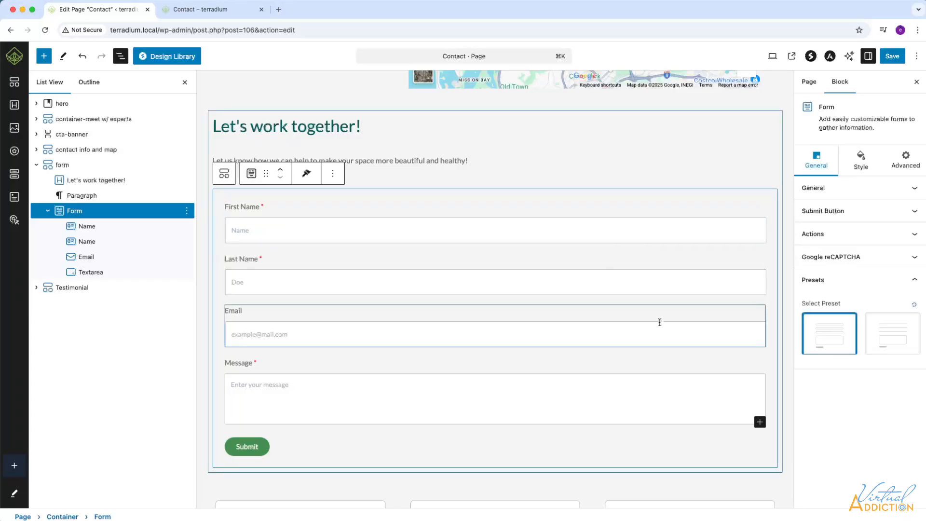
left_click(861, 162)
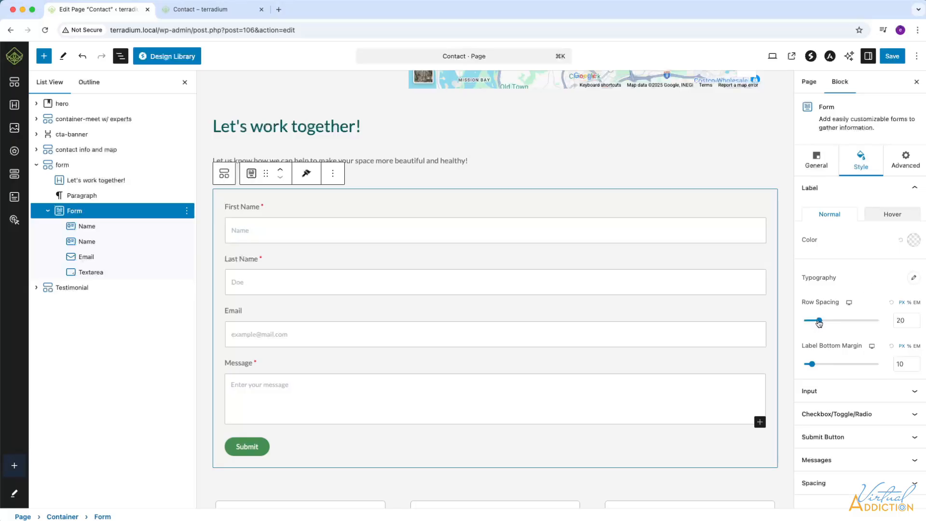
Set row spacing to 25 and reduce the label bottom margin to 2.
mouse_move(820, 322)
left_mouse_down()
mouse_move(833, 322)
mouse_move(821, 323)
left_mouse_up()
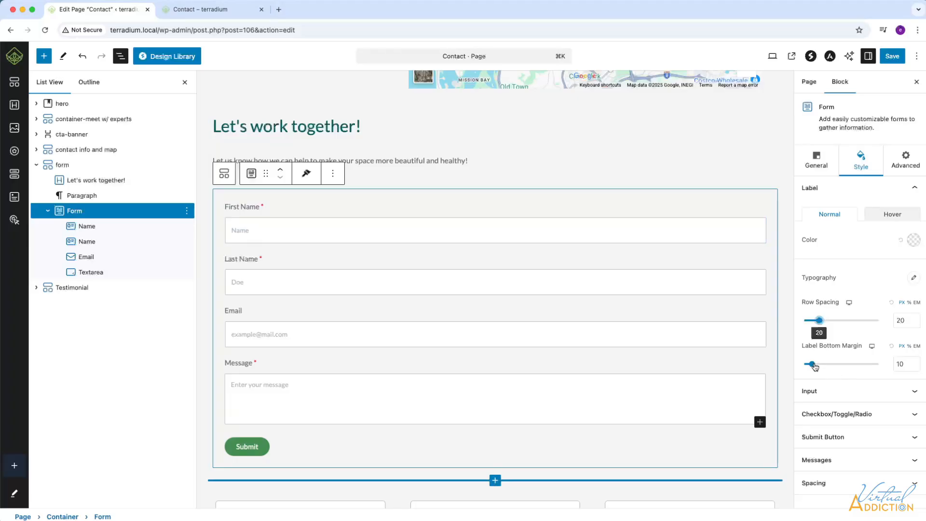
mouse_move(814, 367)
left_mouse_down()
mouse_move(823, 366)
mouse_move(806, 366)
left_mouse_up()
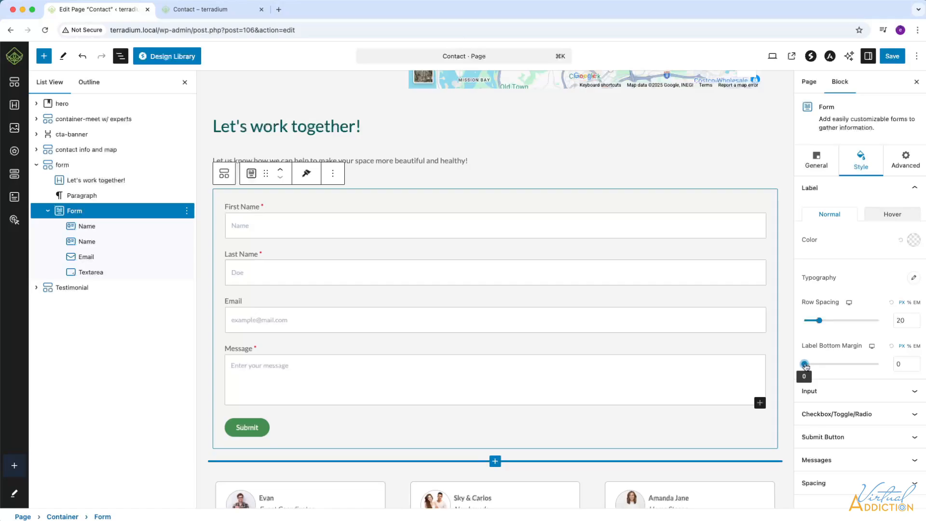
left_click_drag(806, 366, 807, 366)
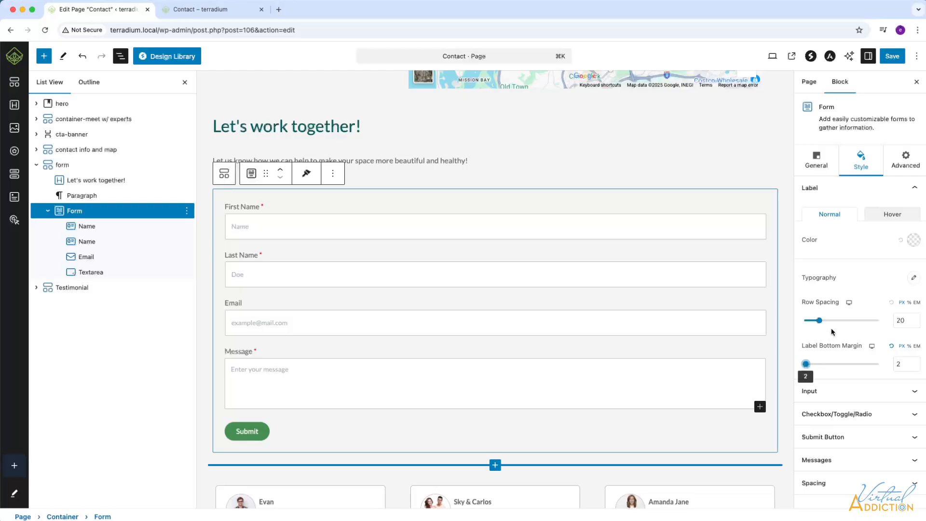
Set the linked input Border Radius to 6 on all corners, briefly checking the Checkbox/Toggle/Radio options.
left_click(915, 394)
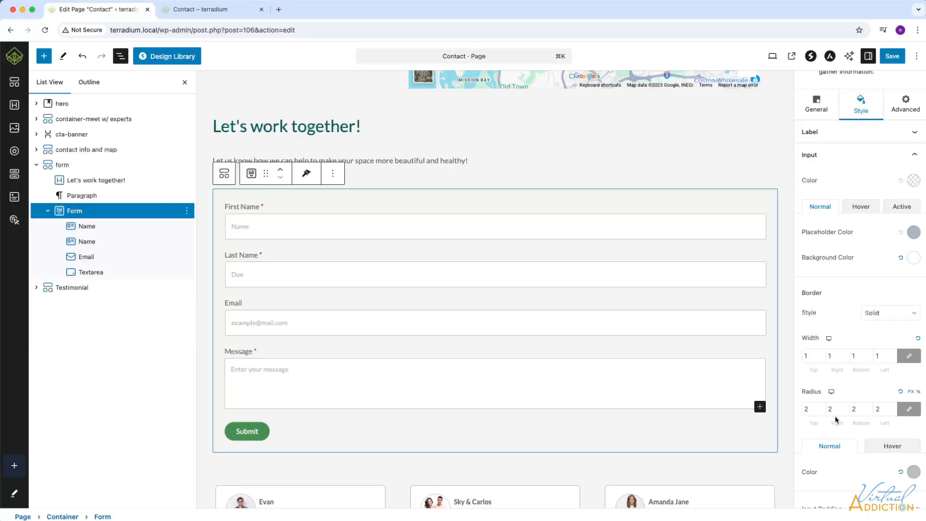
left_click_drag(810, 410, 798, 411)
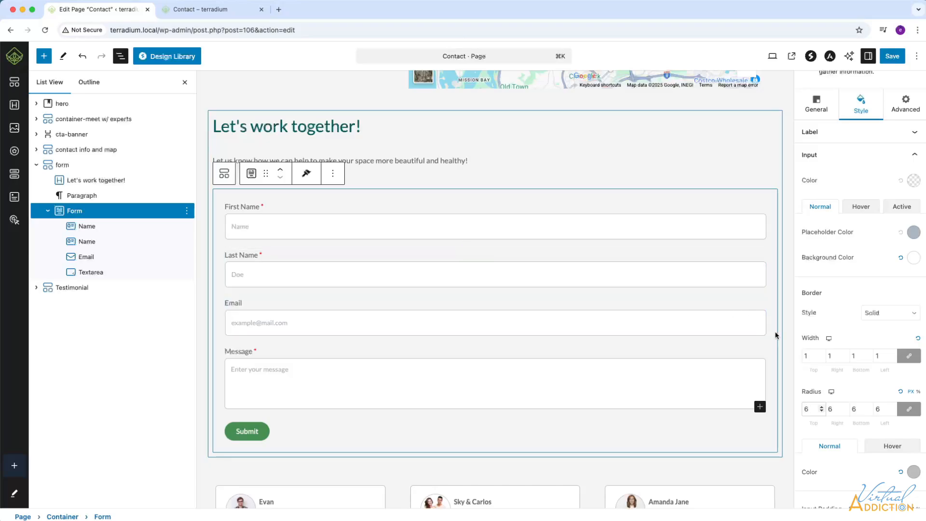
scroll(887, 359, "down", 3)
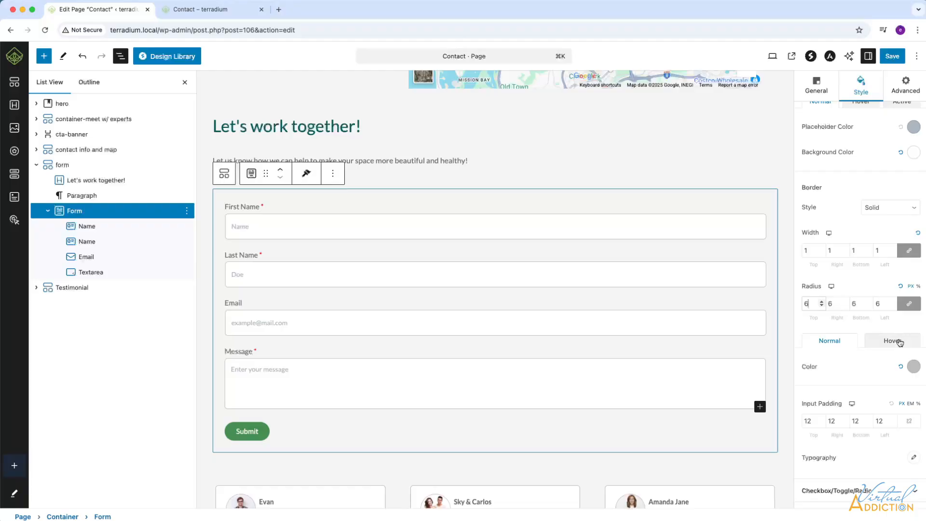
scroll(862, 403, "down", 3)
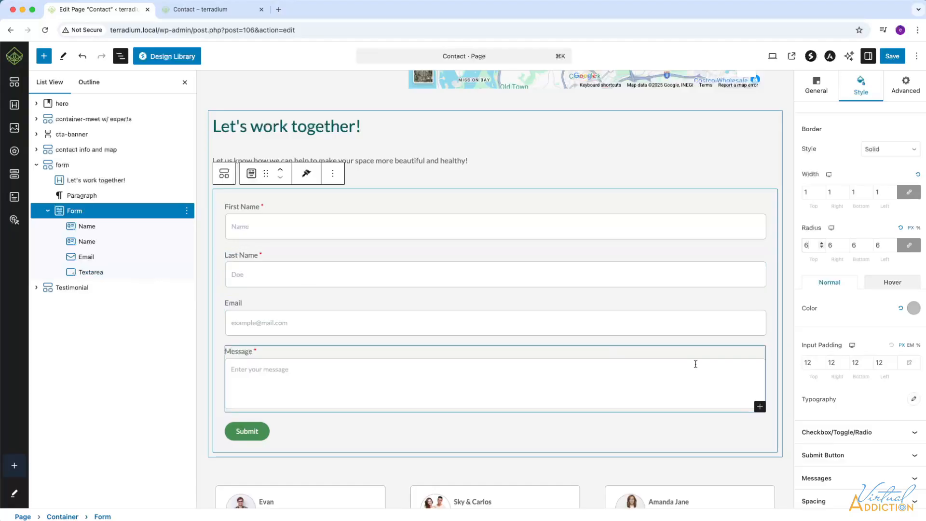
scroll(893, 386, "down", 1)
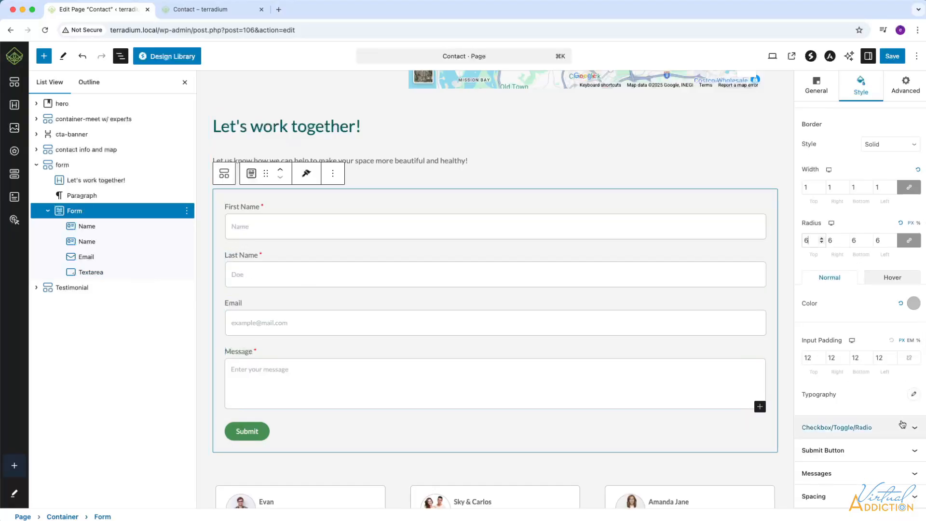
left_click(848, 428)
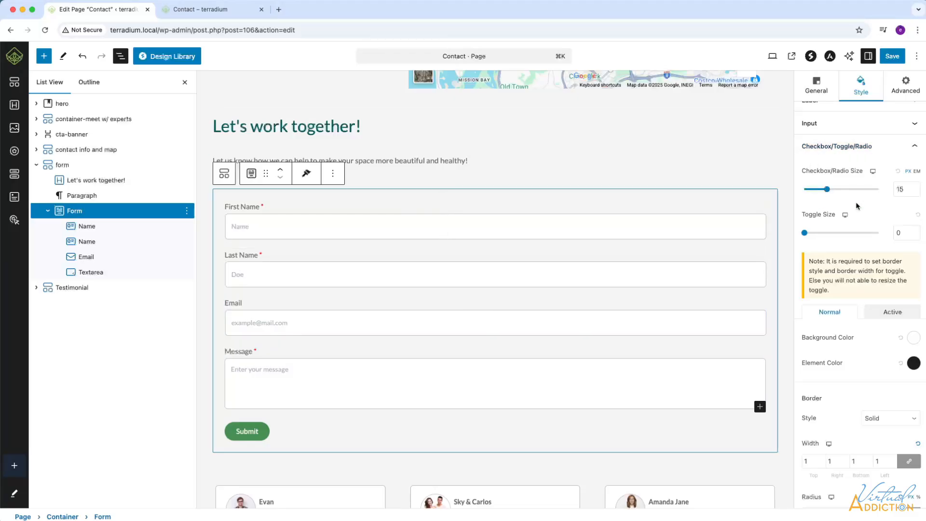
left_click(917, 149)
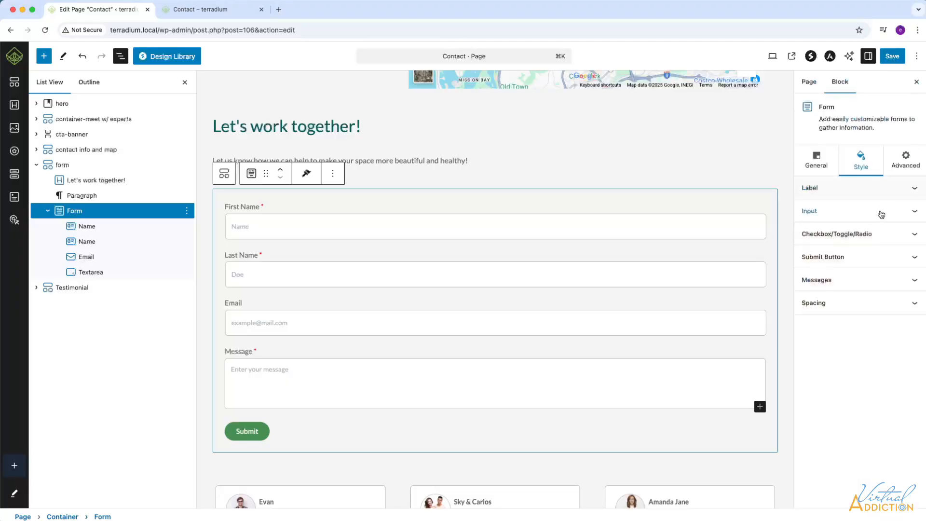
Give the Submit button a dark teal normal background colour.
left_click(910, 261)
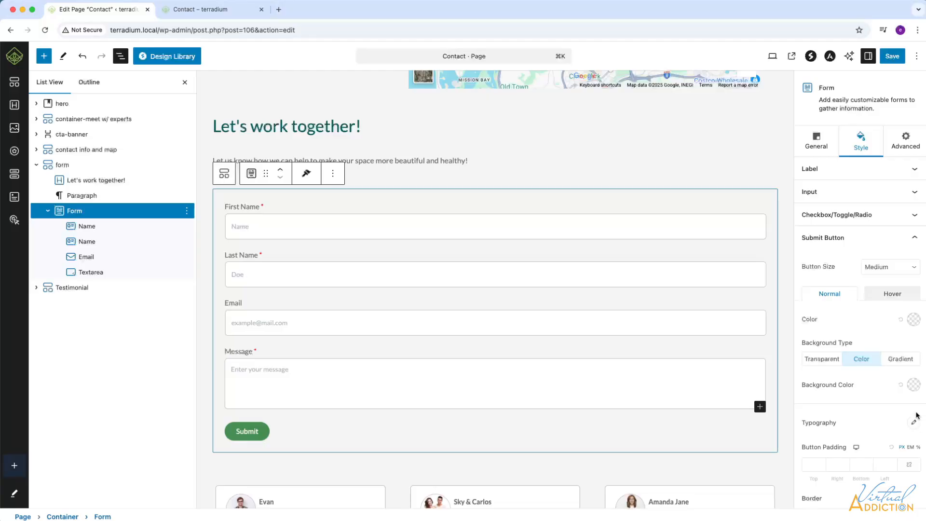
left_click(914, 385)
left_click(855, 324)
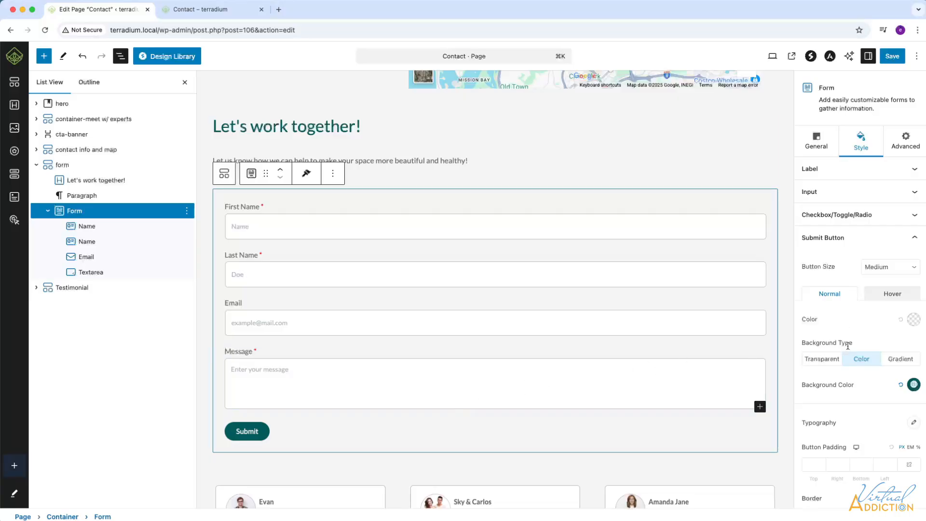
Make the Submit button's hover state a red background with white text.
left_click(888, 298)
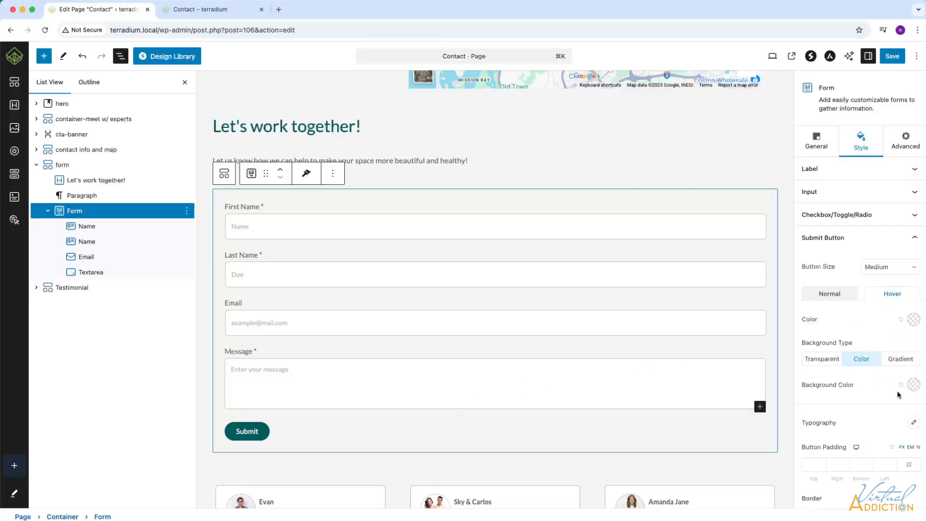
left_click(914, 385)
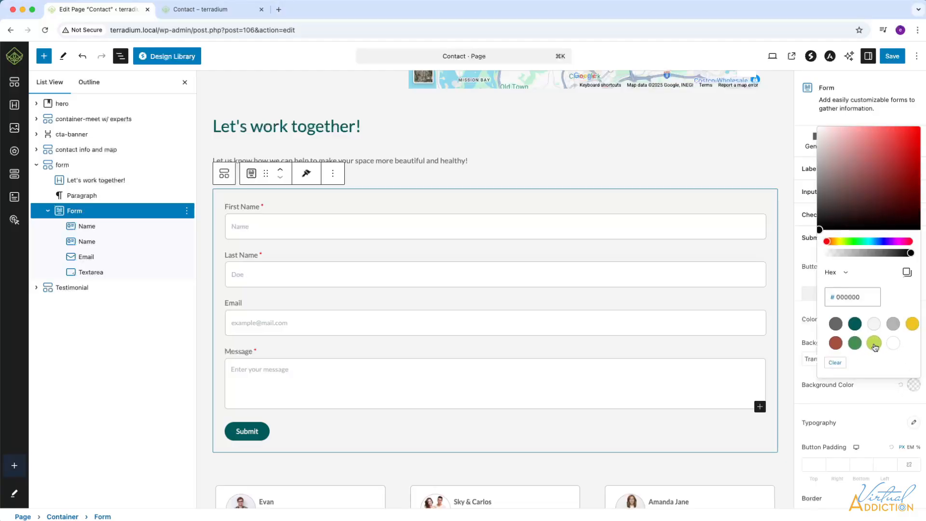
left_click(839, 344)
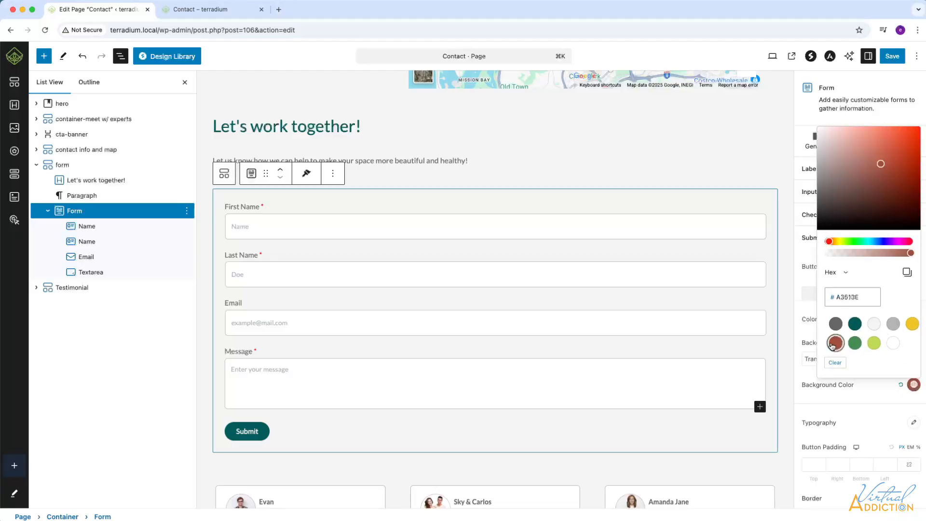
left_click(879, 393)
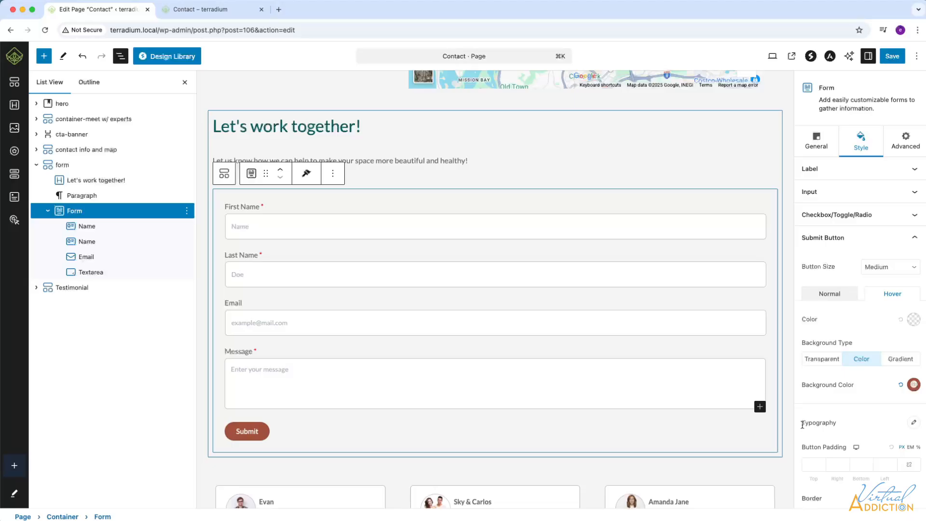
left_click(914, 320)
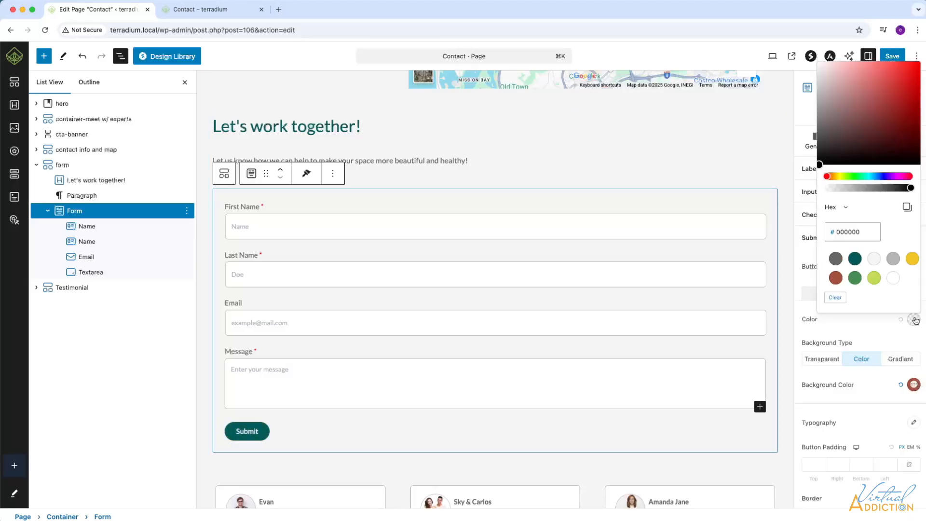
left_click(894, 278)
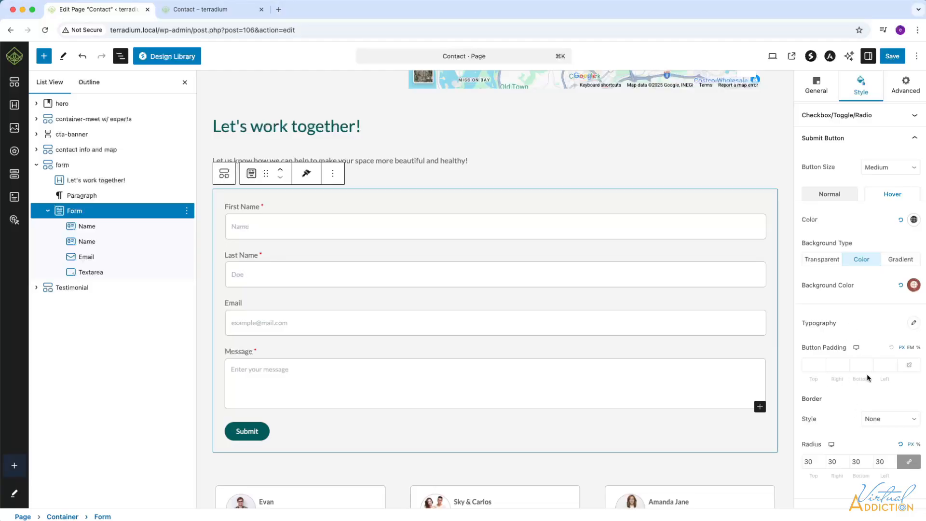
scroll(868, 381, "down", 2)
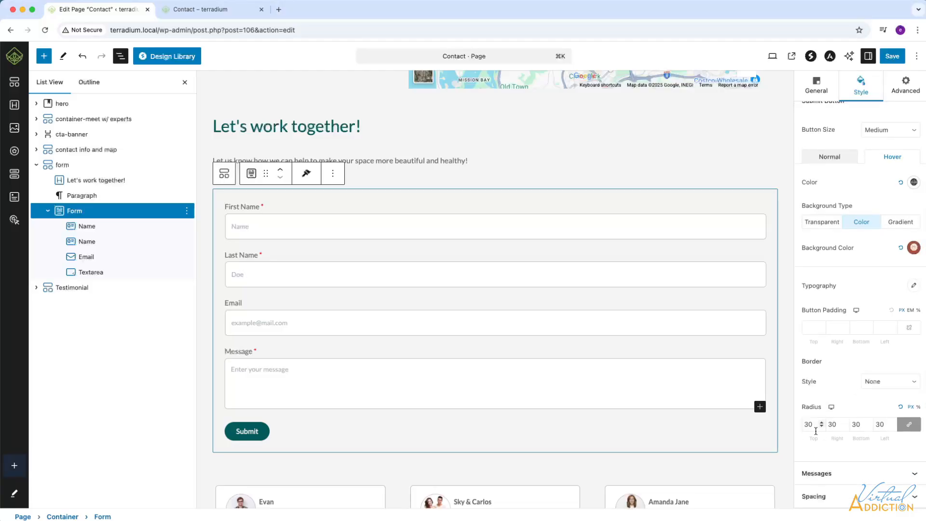
Give the success message green text and a light grey background.
left_click(916, 475)
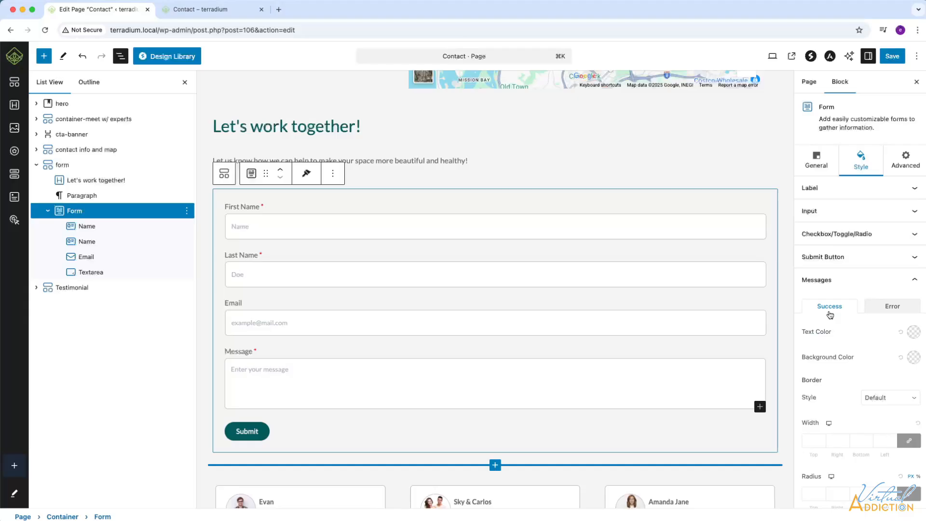
left_click(914, 332)
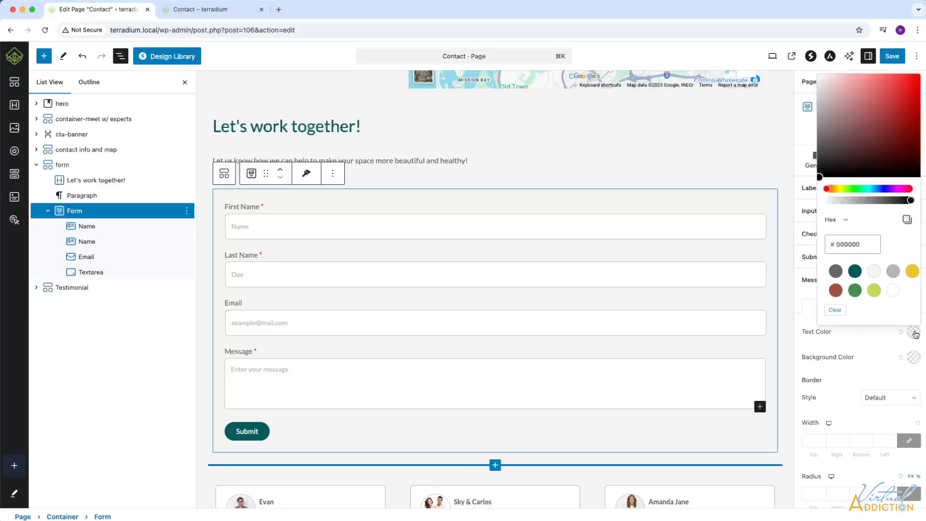
left_click(857, 291)
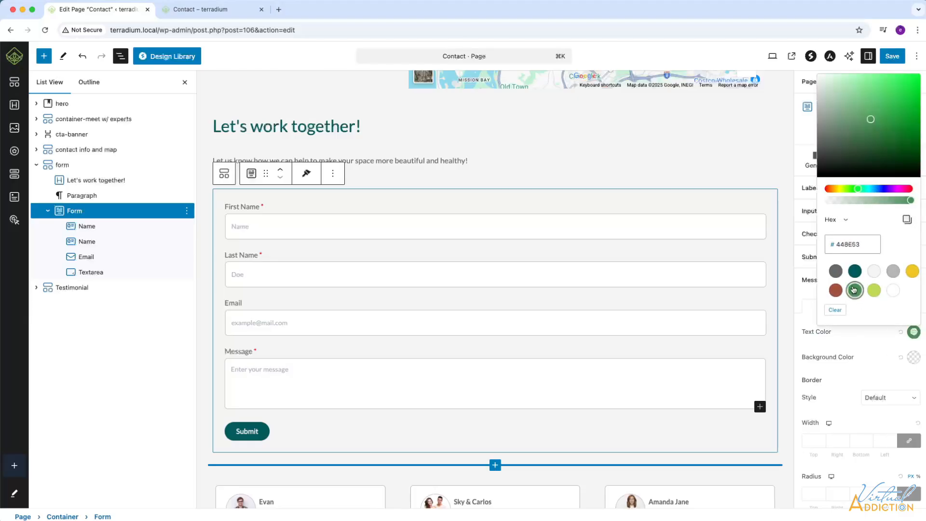
left_click(914, 358)
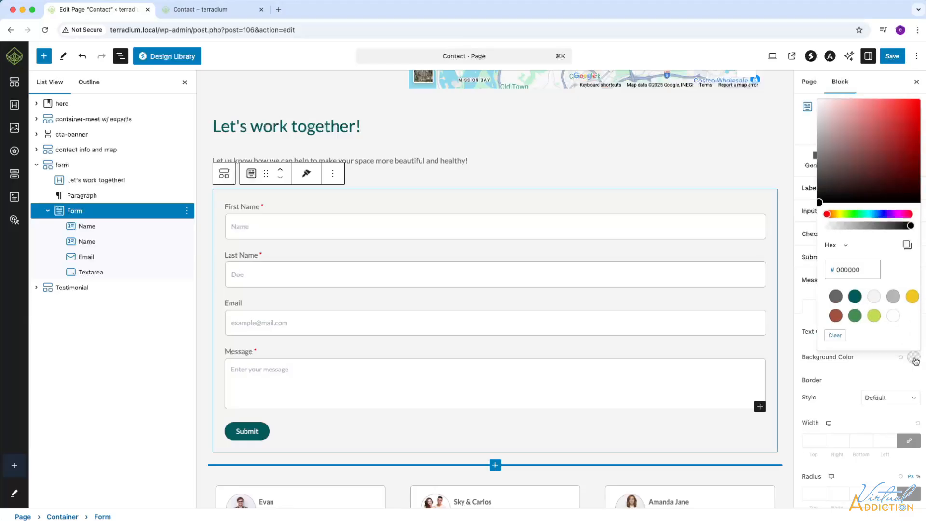
left_click(876, 300)
left_click(881, 401)
Give the success message a solid border with a corner radius of 12.
left_click(876, 402)
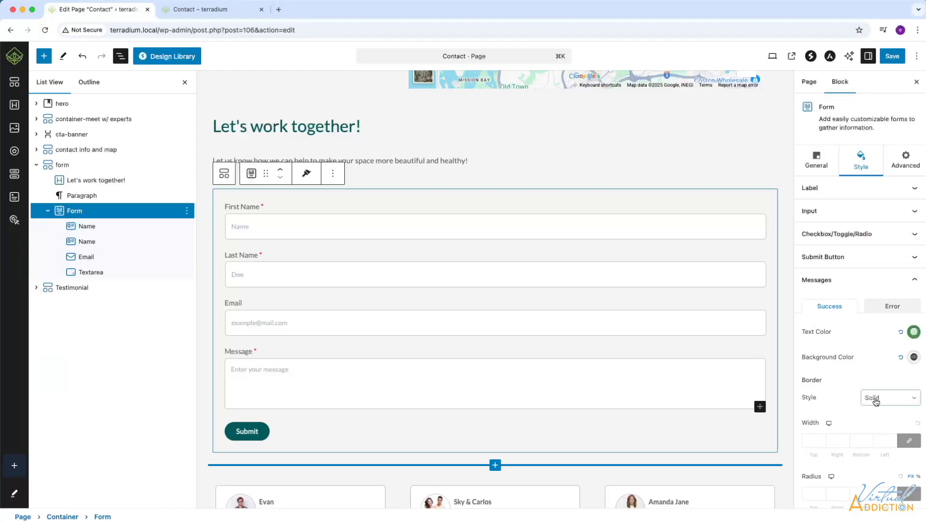
left_click(812, 442)
scroll(816, 440, "down", 3)
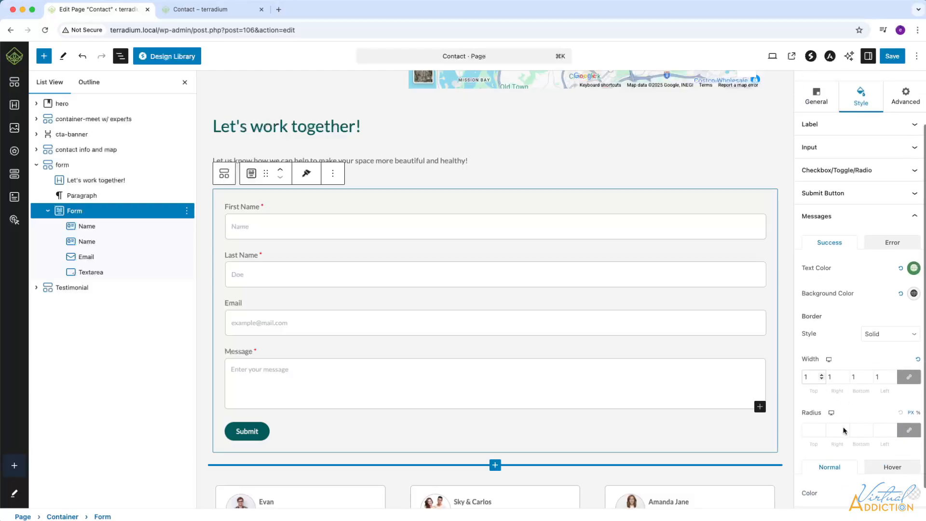
left_click(812, 429)
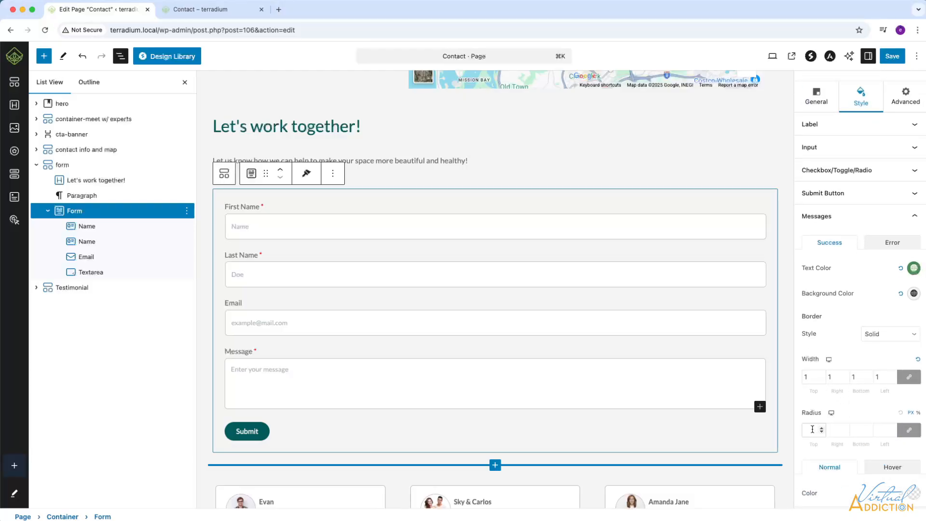
type("12")
scroll(858, 423, "down", 1)
Style the error message with red text and a light grey background.
left_click(887, 221)
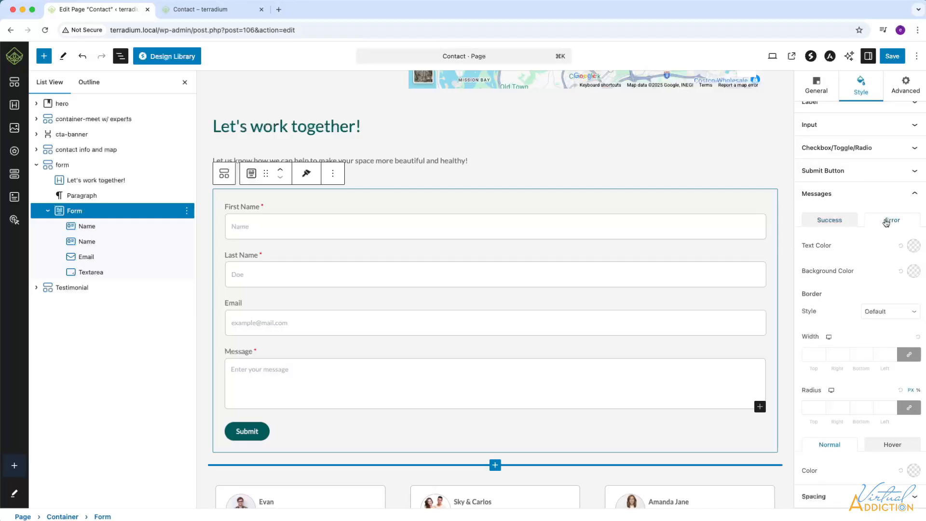
left_click(915, 246)
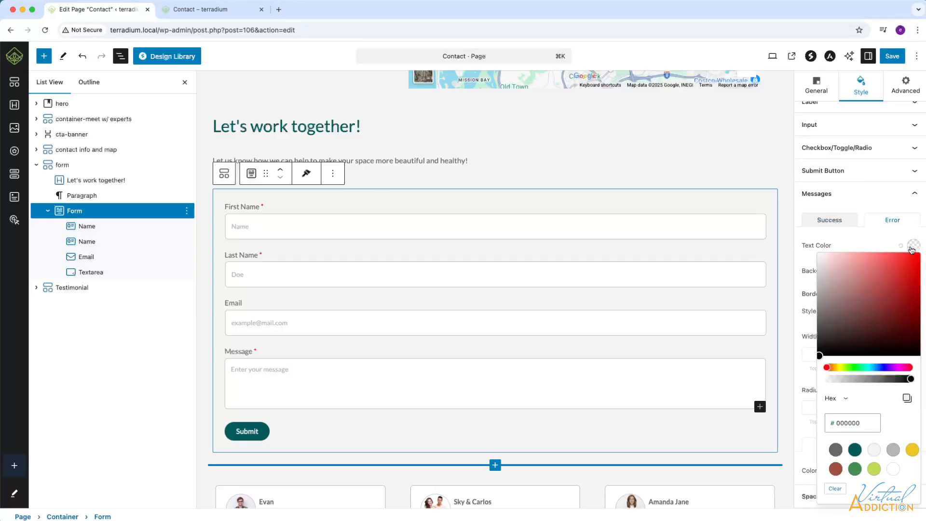
left_click(836, 469)
left_click(914, 246)
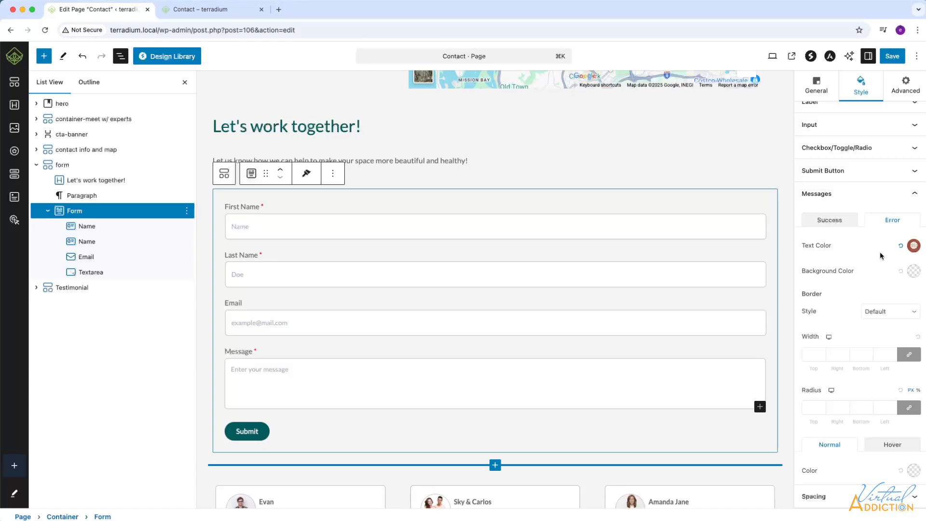
left_click(914, 271)
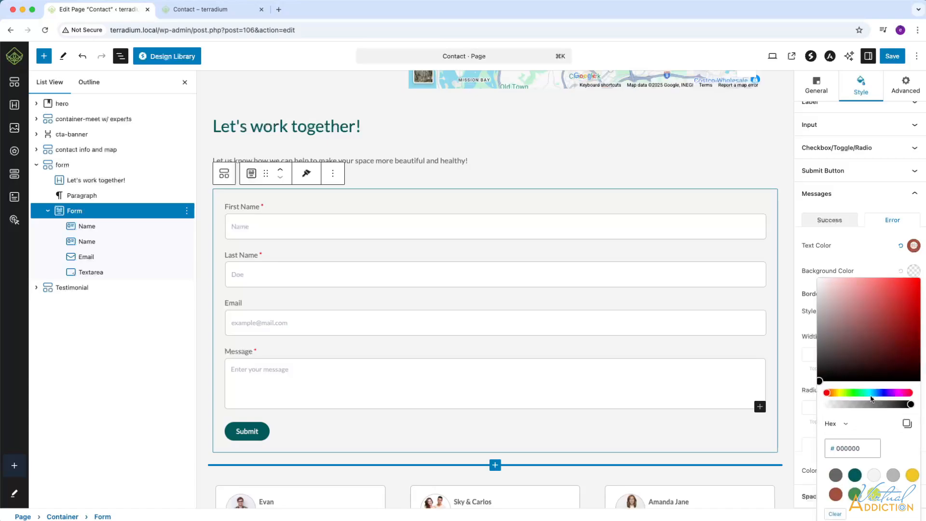
left_click(874, 476)
left_click(845, 298)
Give the error message a solid border of width 1 and radius 12.
left_click(872, 312)
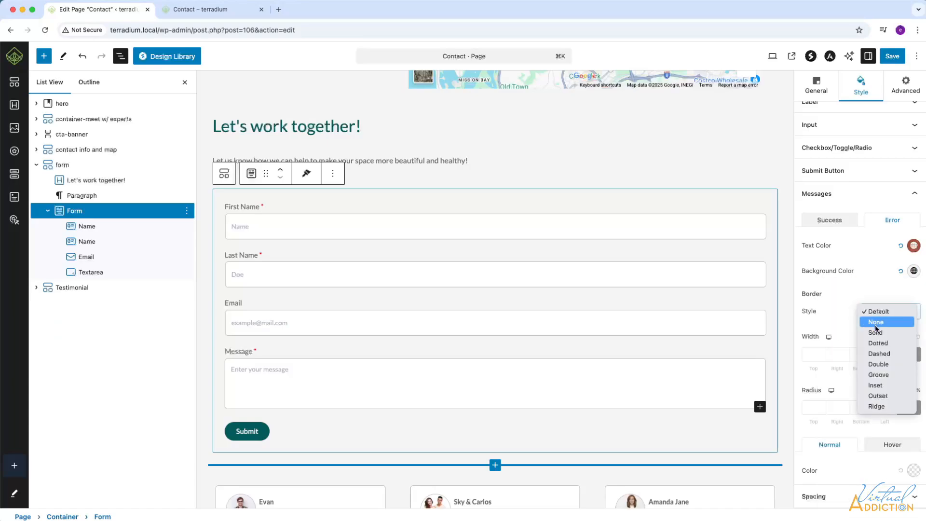
left_click(876, 333)
left_click(813, 355)
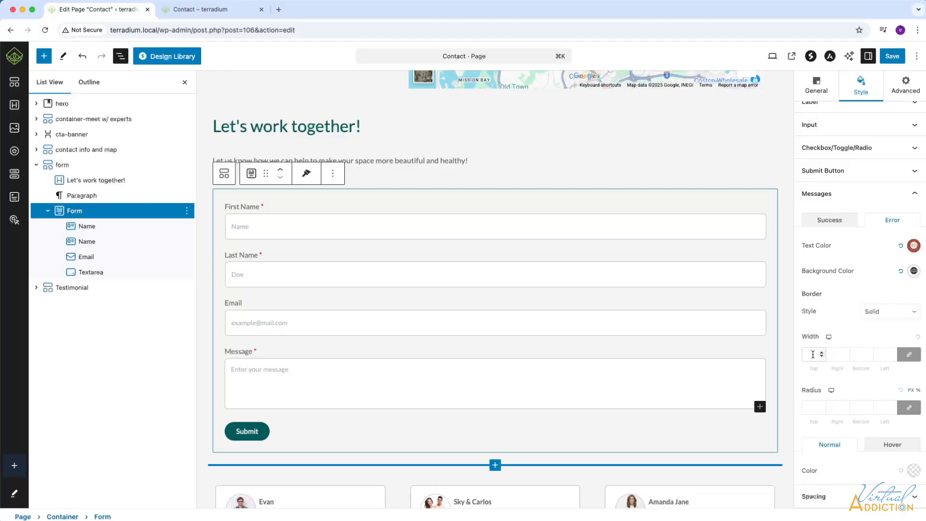
type("1")
left_click(810, 405)
type("12")
Delete the 'Doe' and 'Name' placeholders from Last and First Name, and mark Email required.
left_click(907, 496)
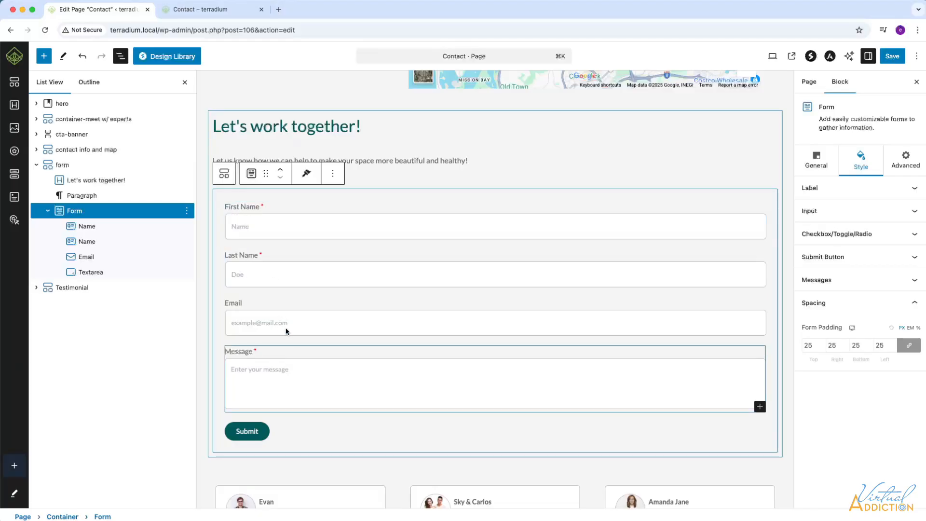
left_click(256, 274)
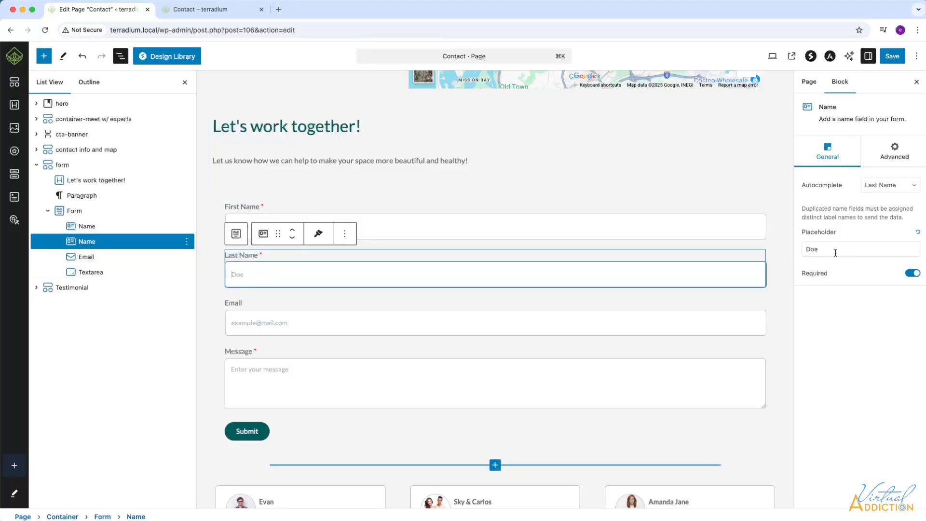
left_click_drag(820, 249, 790, 250)
key("BackSpace")
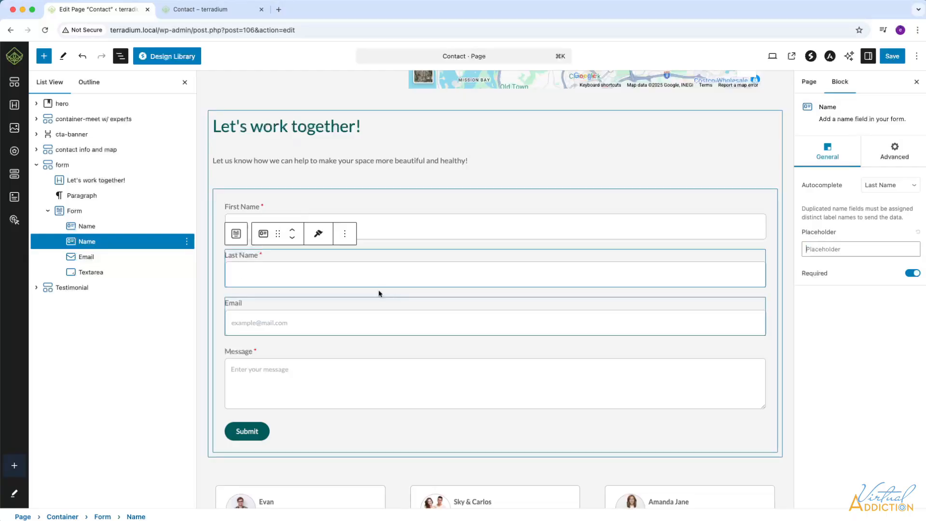
left_click(394, 225)
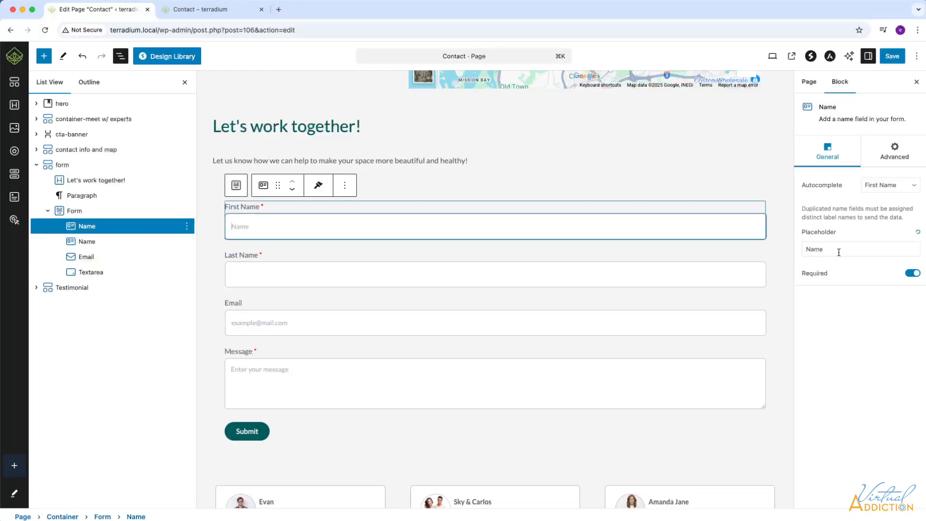
left_click_drag(842, 250, 789, 250)
key("BackSpace")
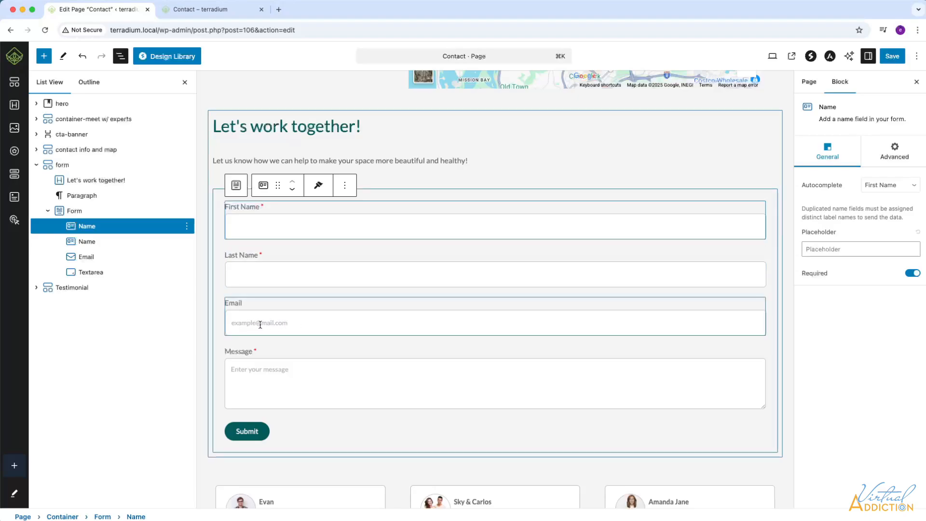
left_click(299, 324)
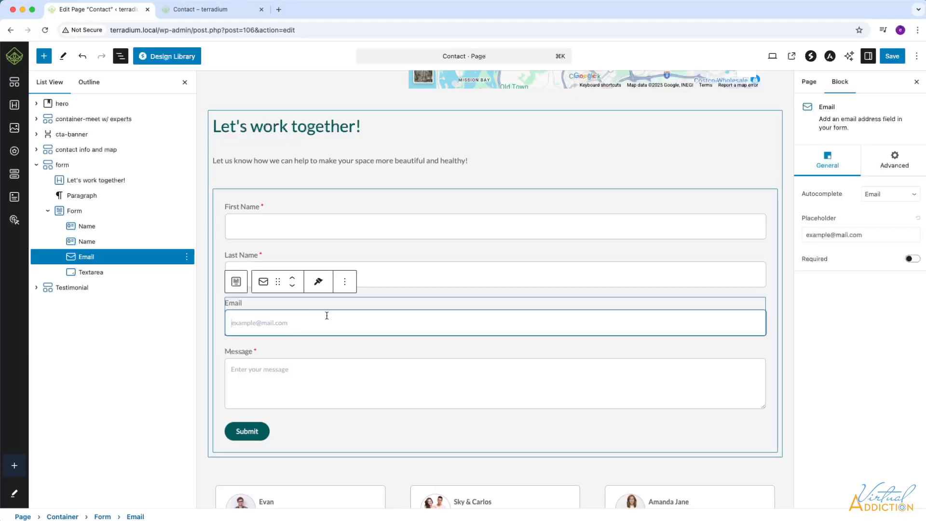
left_click(916, 260)
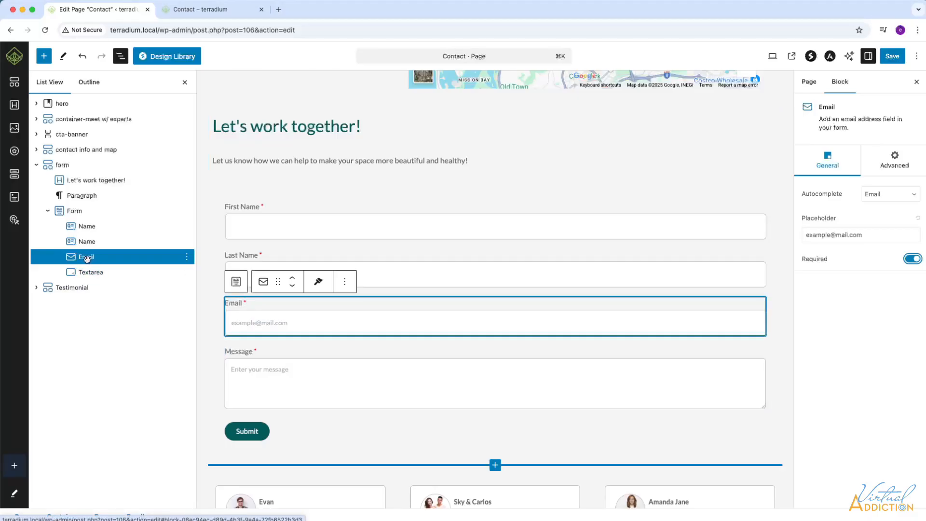
Insert a Spectra Phone field below Email with the USA / Canada (+1) country code.
left_click(44, 56)
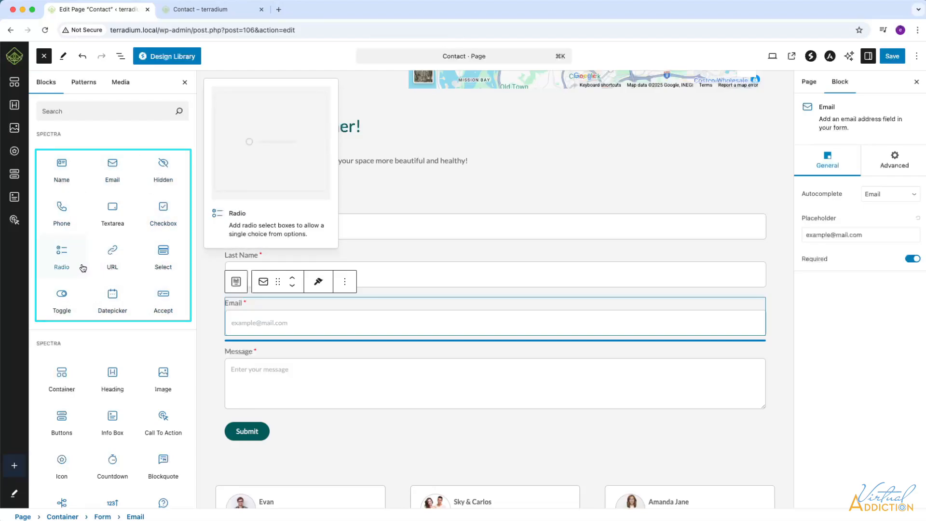
left_click(60, 208)
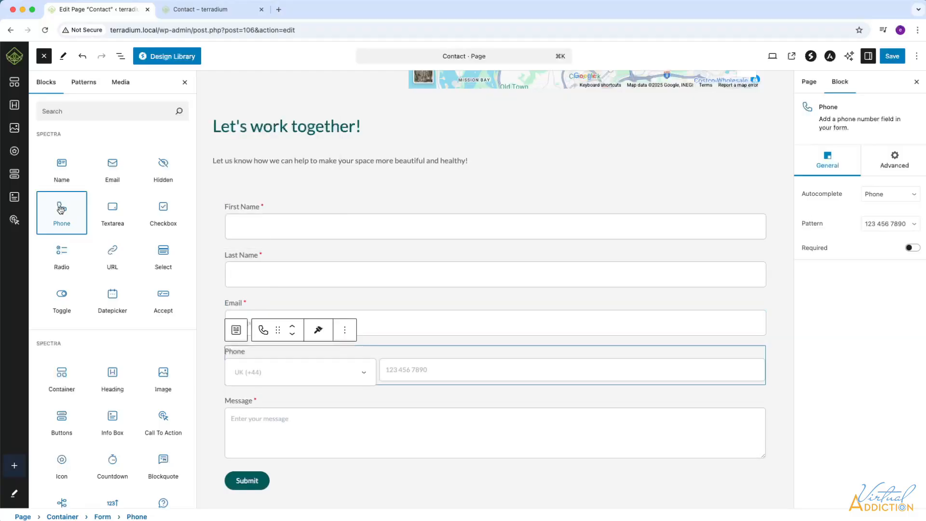
left_click(271, 372)
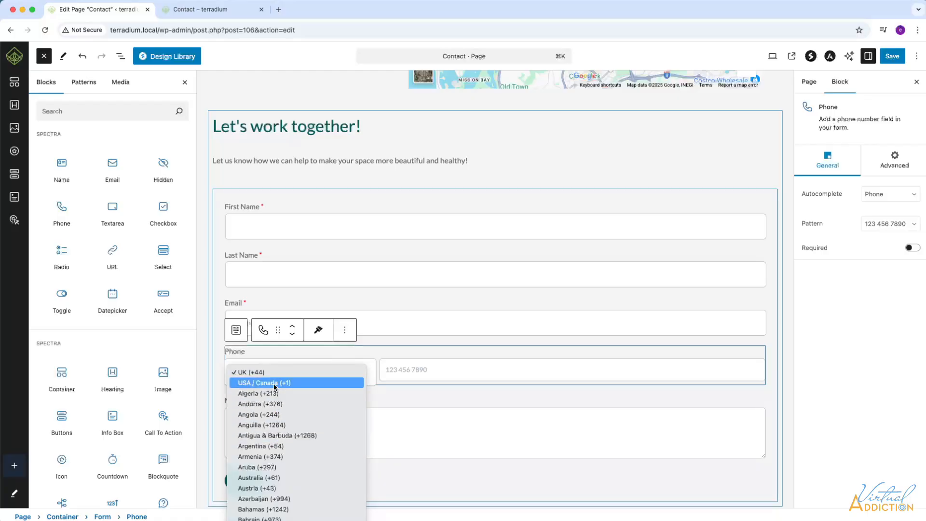
left_click(274, 386)
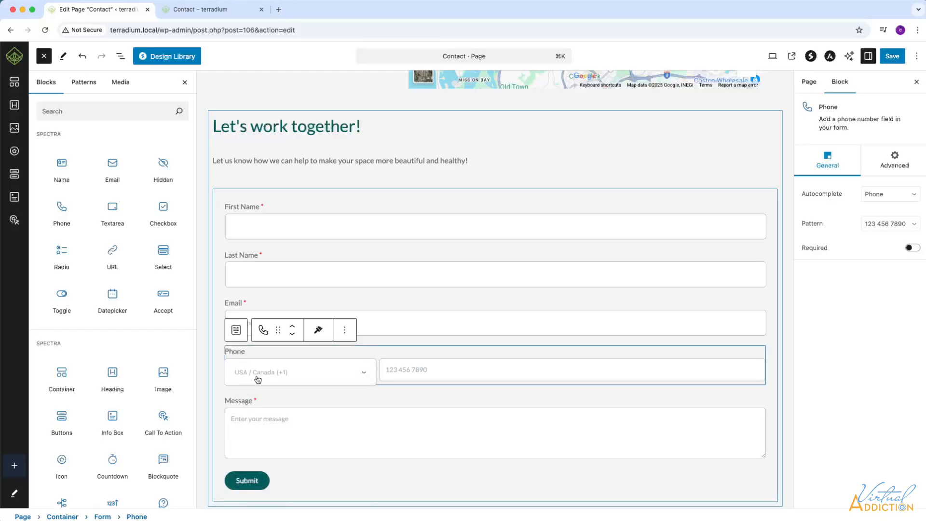
left_click(396, 373)
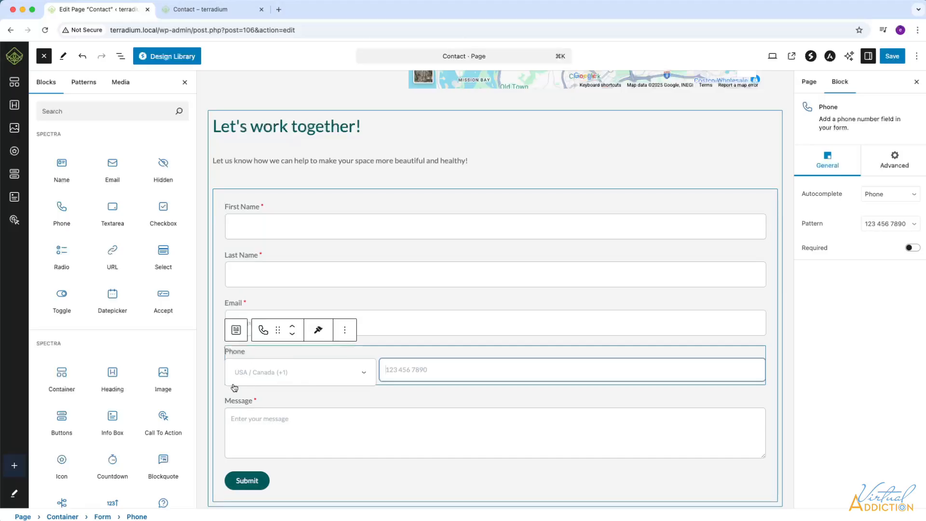
mouse_move(140, 275)
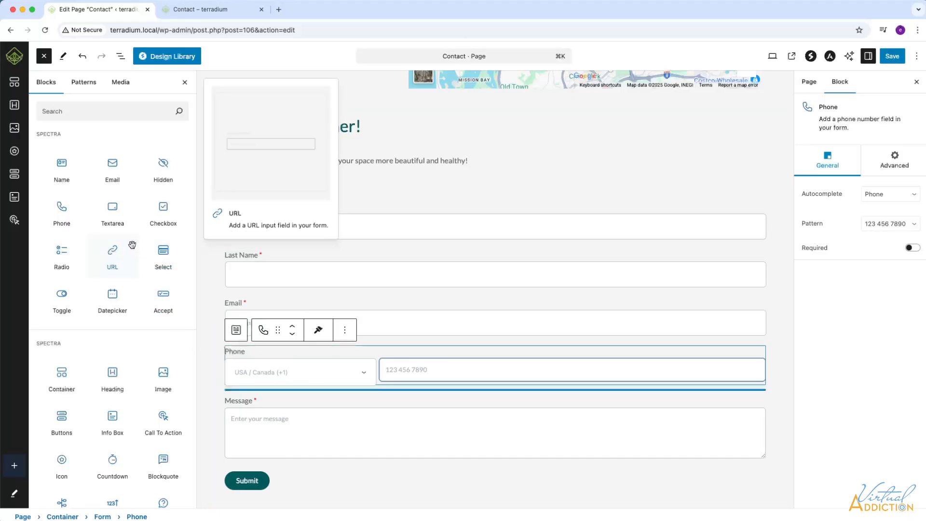
mouse_move(60, 252)
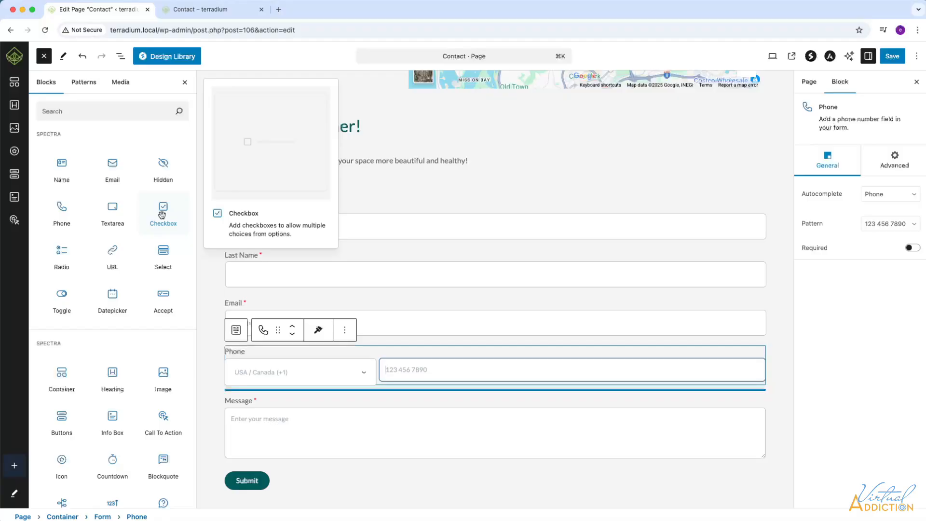
Insert a Radio field titled 'I'm interested in:' with Home Terrariums as its first option.
left_click(62, 255)
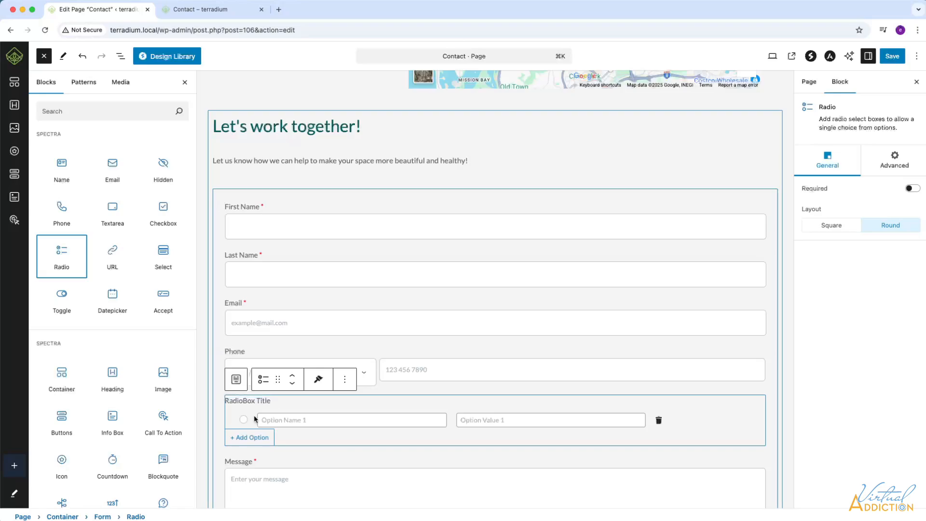
left_click_drag(273, 401, 226, 401)
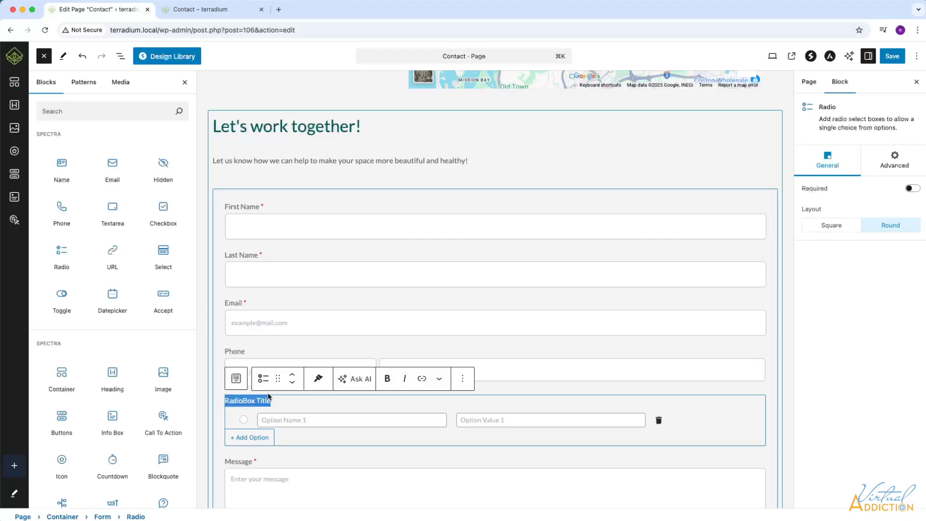
type("I'm interested in:")
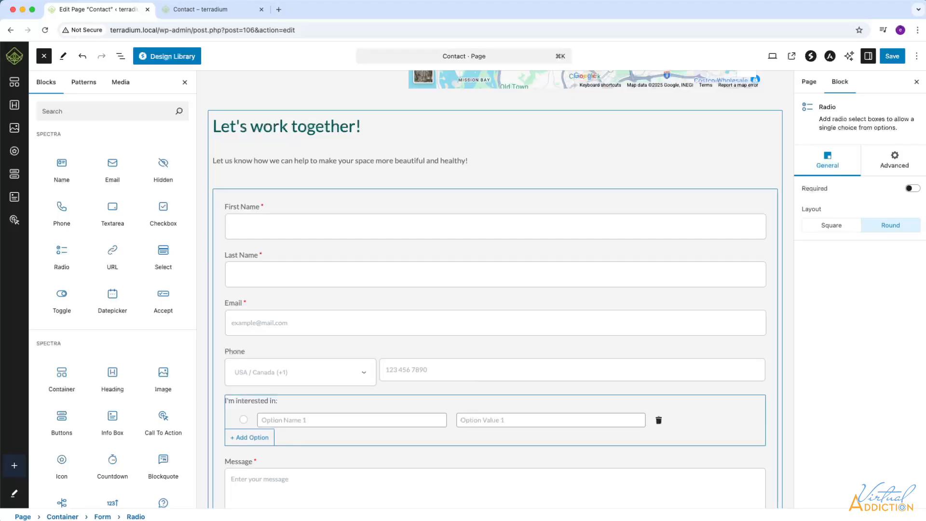
key("Tab")
type("home")
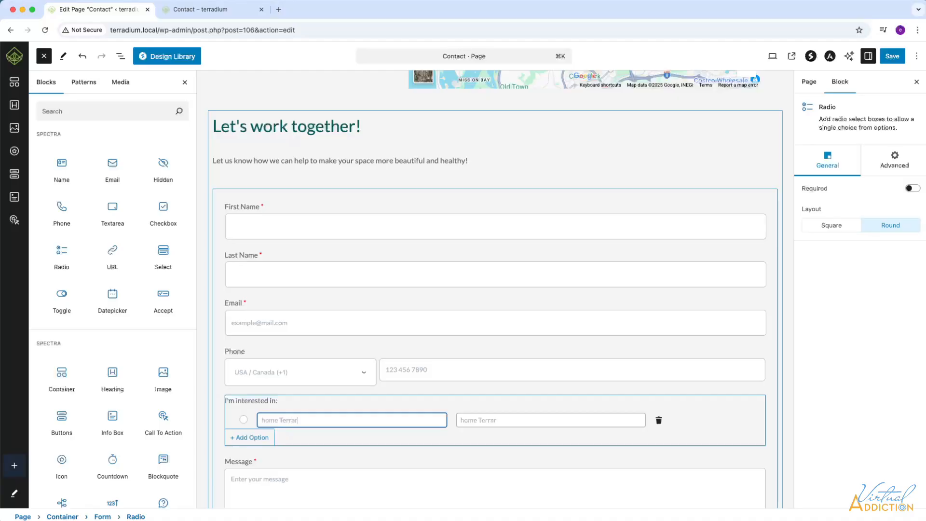
Add Business Terrariums and Large Scale Projects as the second and third radio options.
left_click(244, 437)
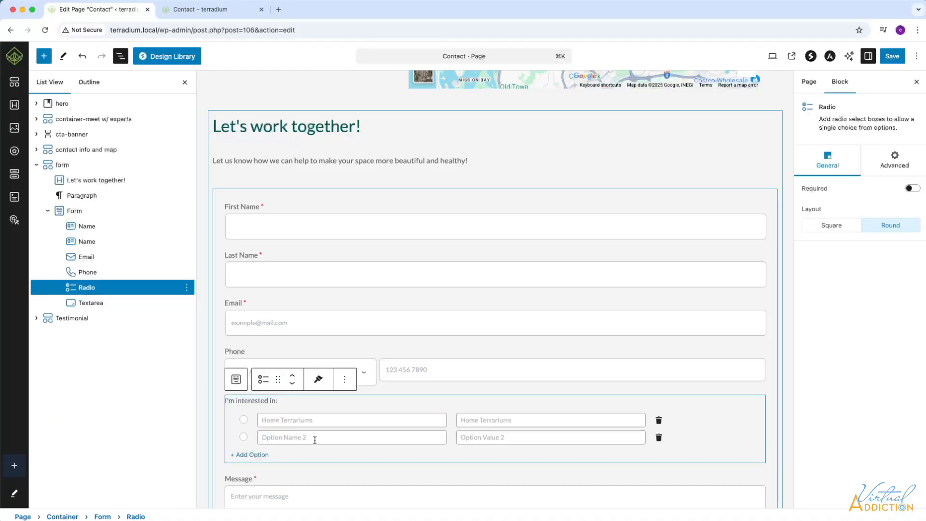
left_click_drag(315, 440, 260, 436)
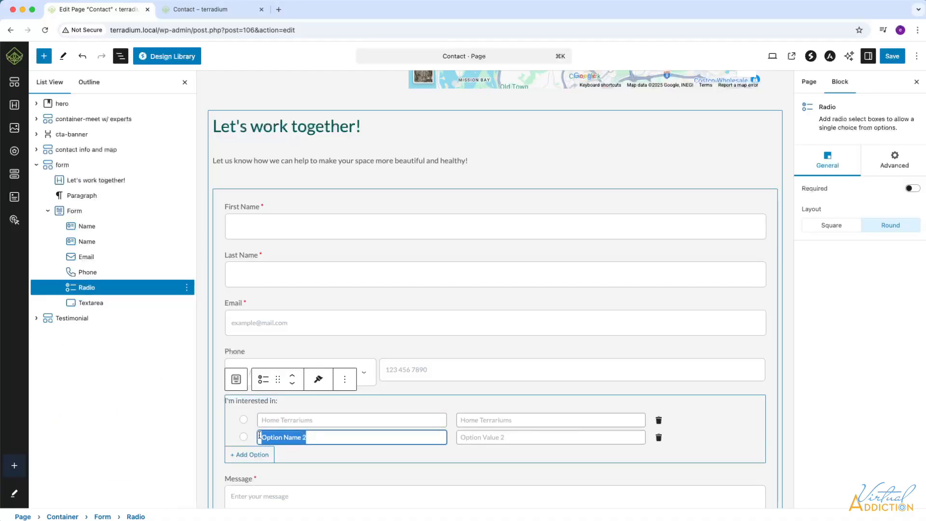
type("Business terrar")
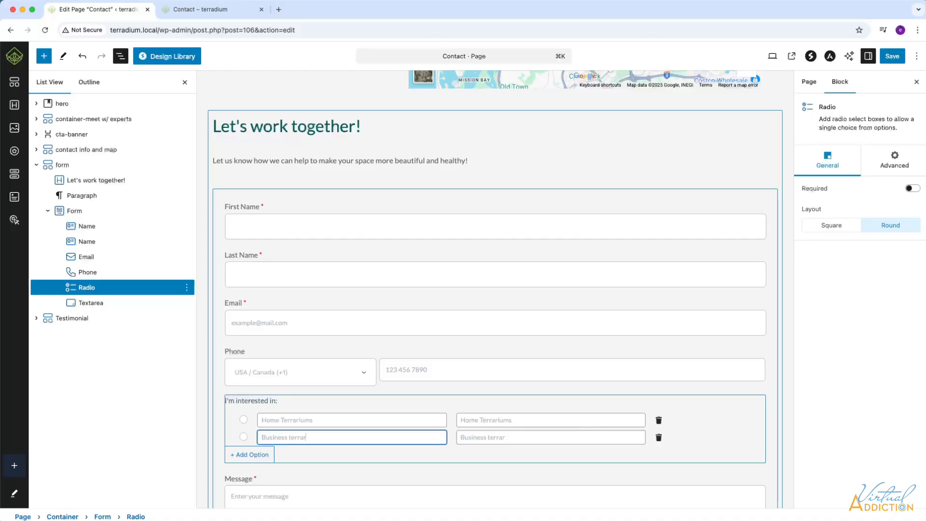
left_click_drag(315, 454, 257, 455)
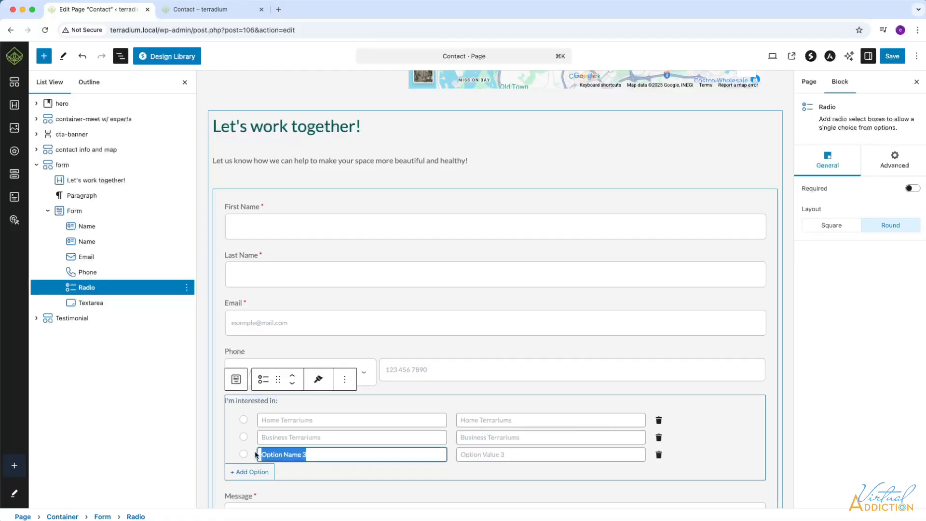
type("Large Scale Projects")
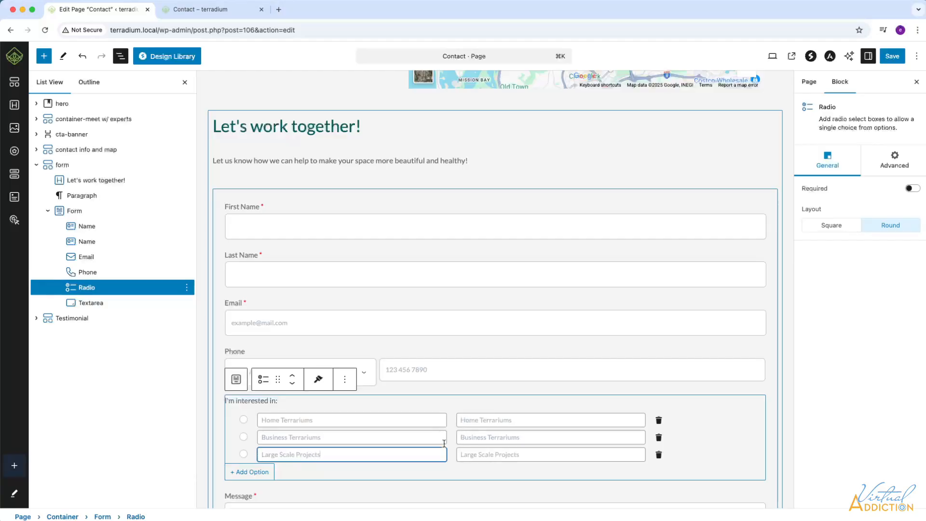
Keep the Round radio layout and save the page.
scroll(690, 439, "down", 2)
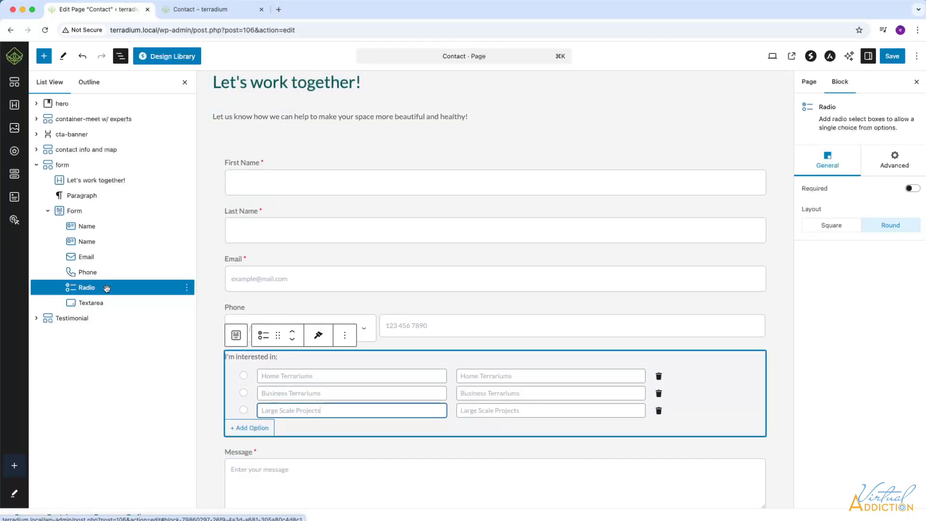
left_click(826, 226)
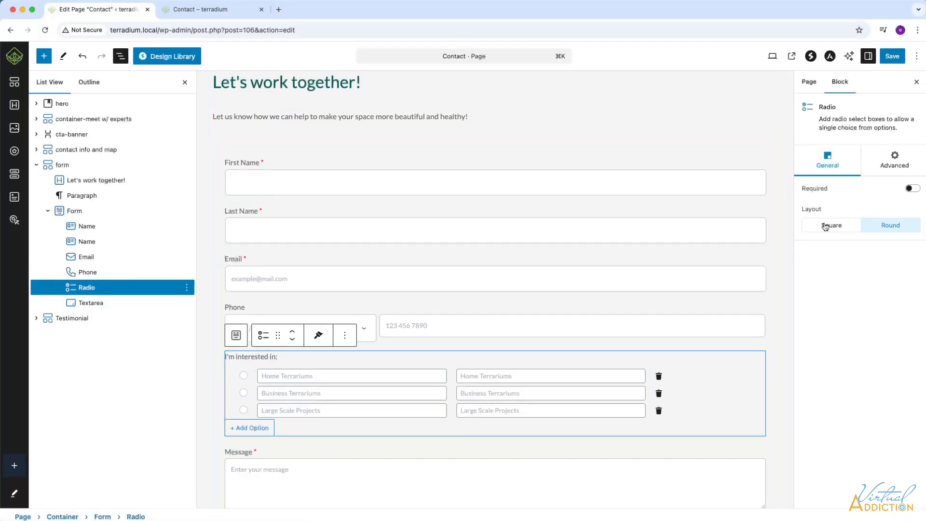
left_click(886, 225)
left_click(887, 57)
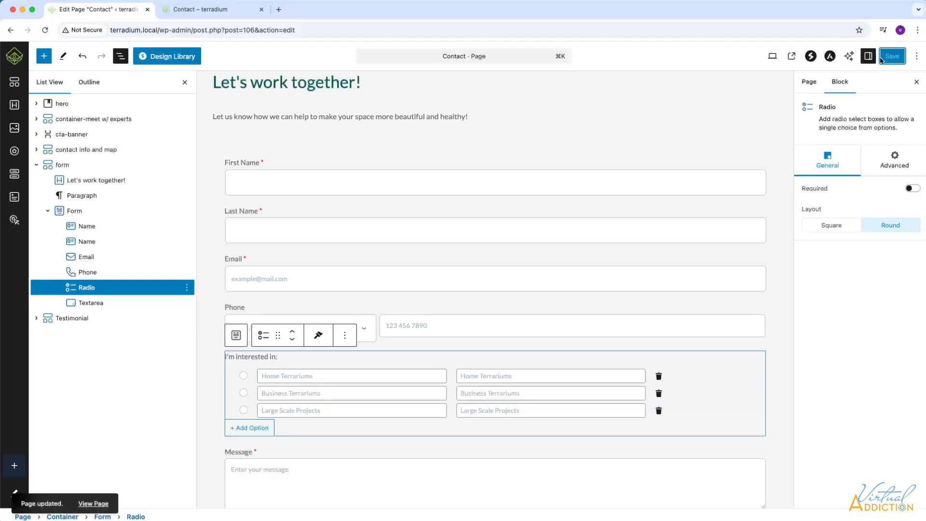
On the reloaded live Contact page, enter a first name, choose Home Terrariums, and test-submit.
left_click(218, 13)
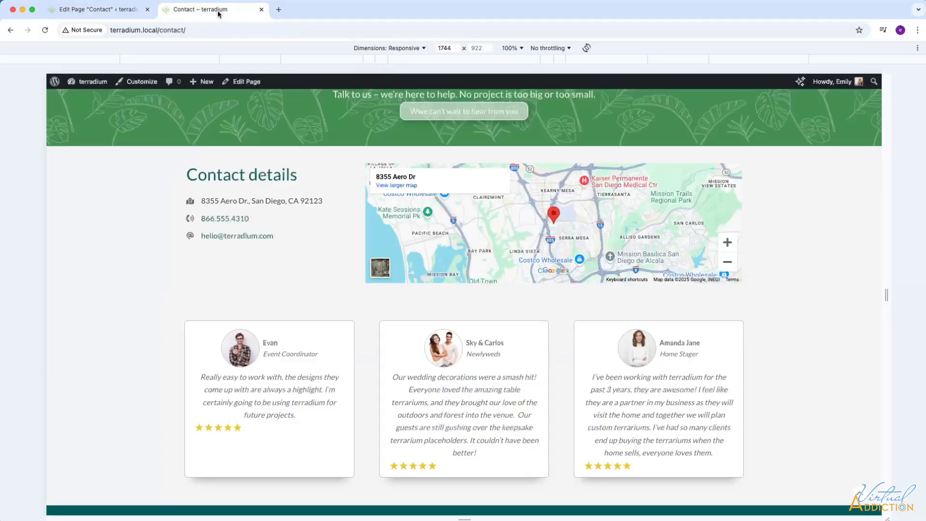
left_click(45, 31)
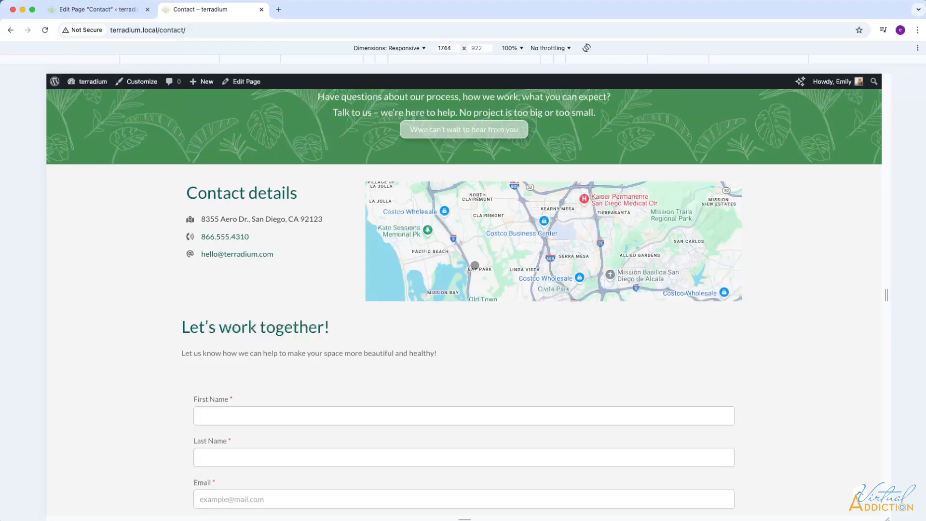
scroll(475, 273, "down", 4)
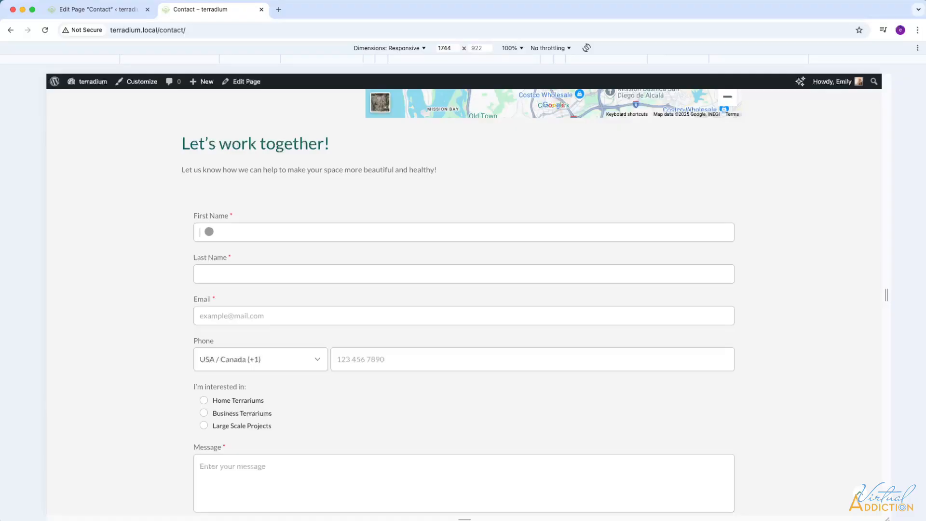
scroll(310, 390, "down", 3)
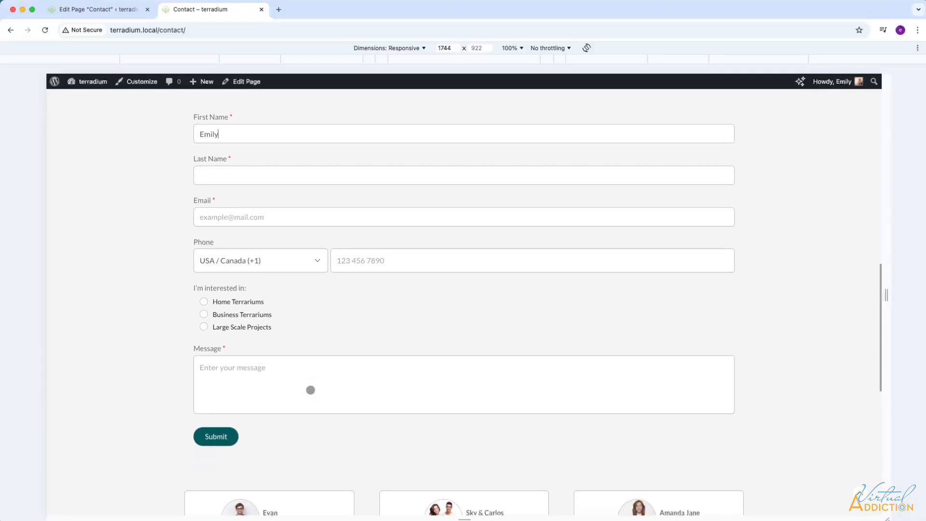
left_click(208, 303)
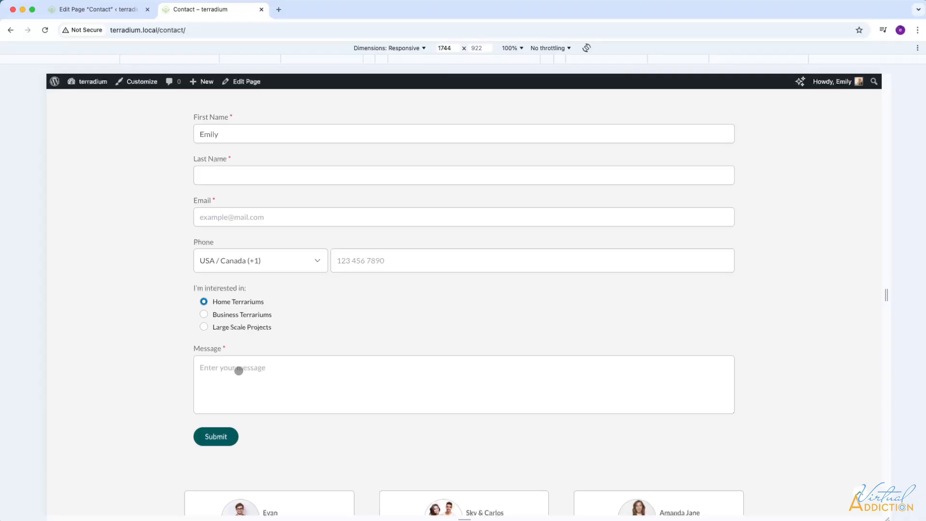
left_click(217, 436)
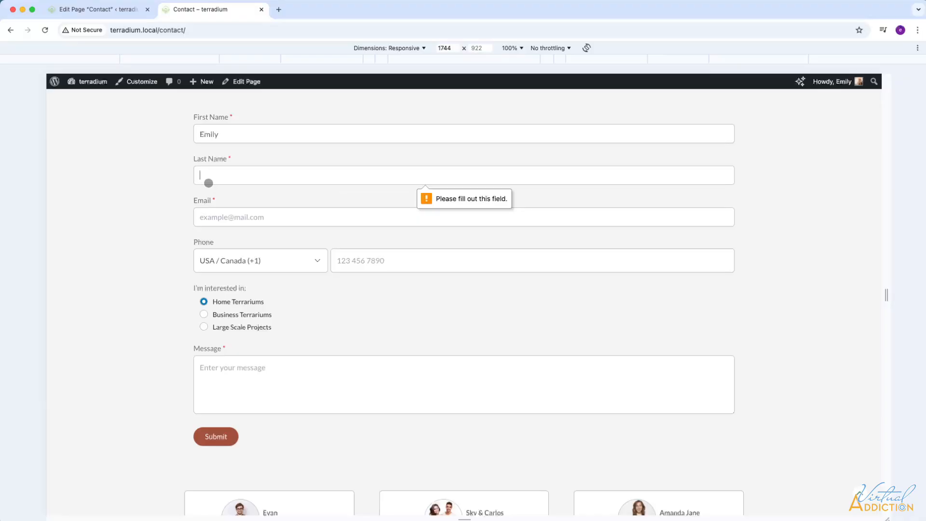
Fill in last name, a test e-mail and 'I would like more info on terrariums', then submit.
left_click(218, 215)
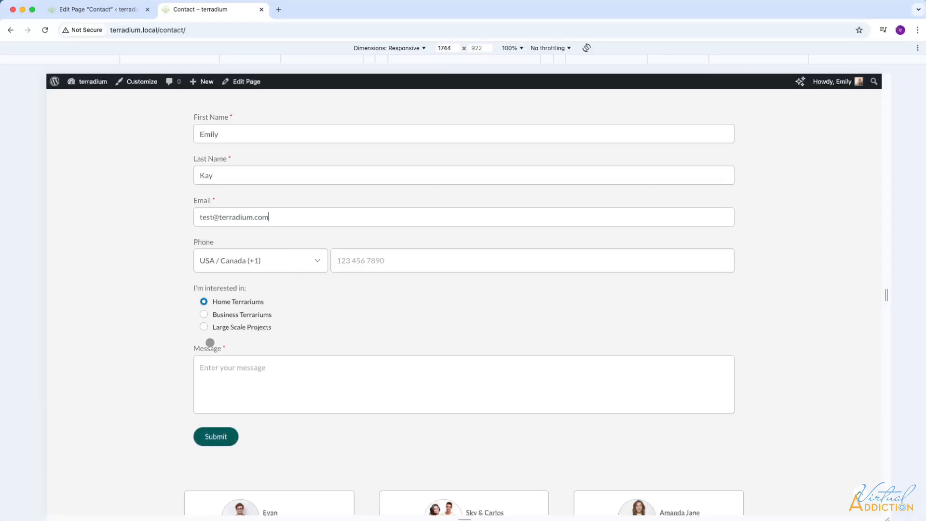
key("Return")
type("I would ")
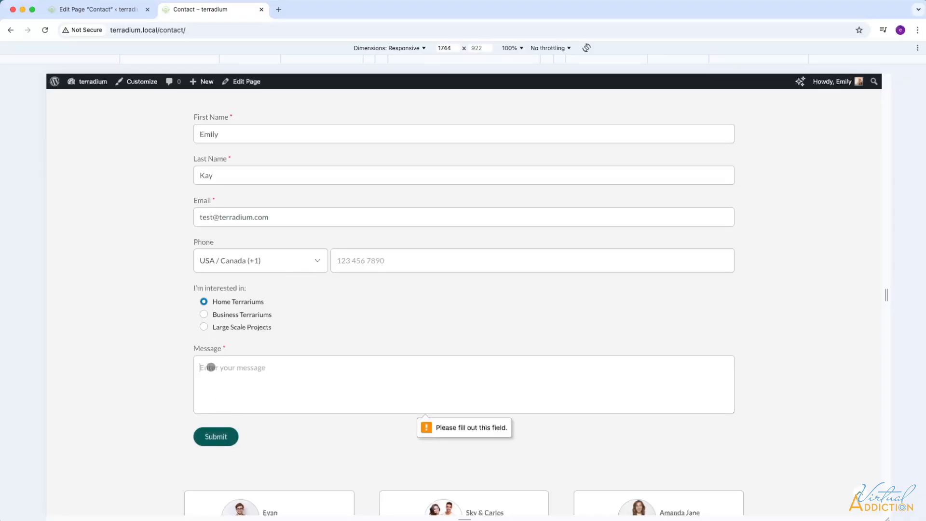
type("like more info on terra")
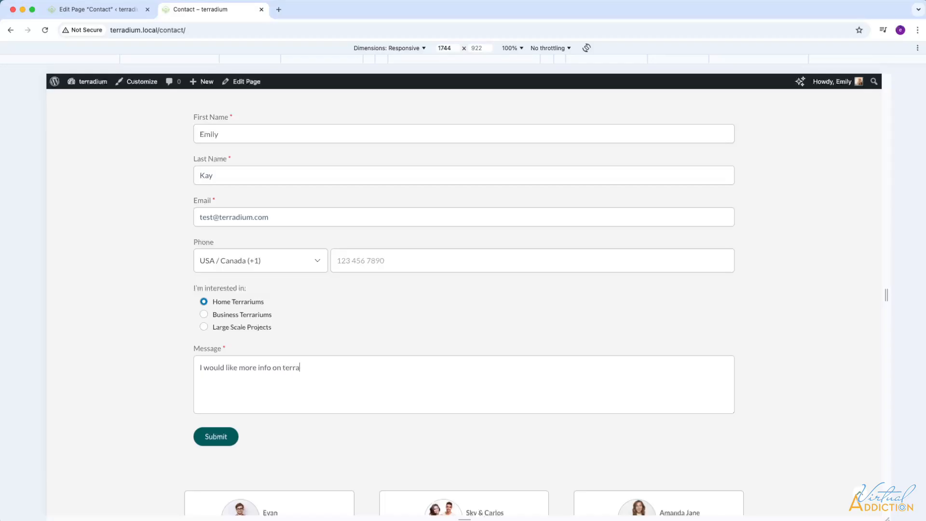
type("riums")
left_click(215, 437)
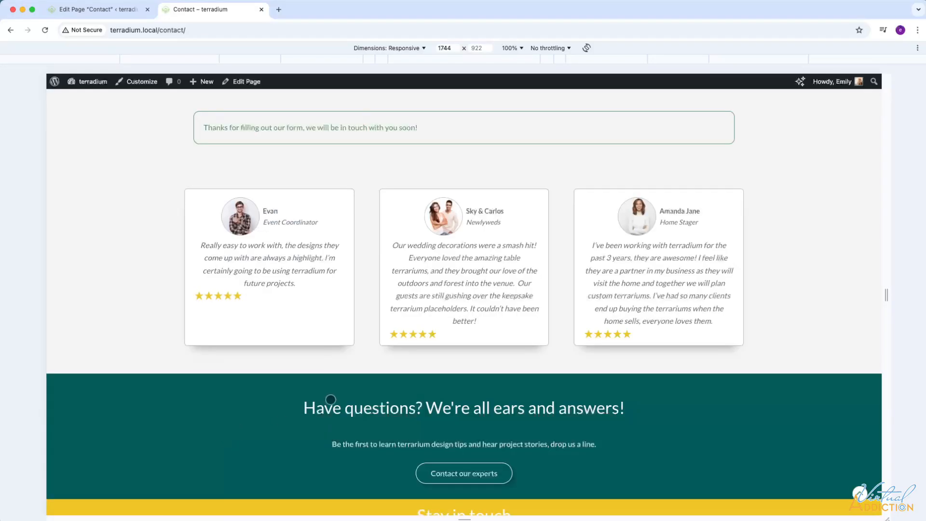
scroll(330, 399, "up", 2)
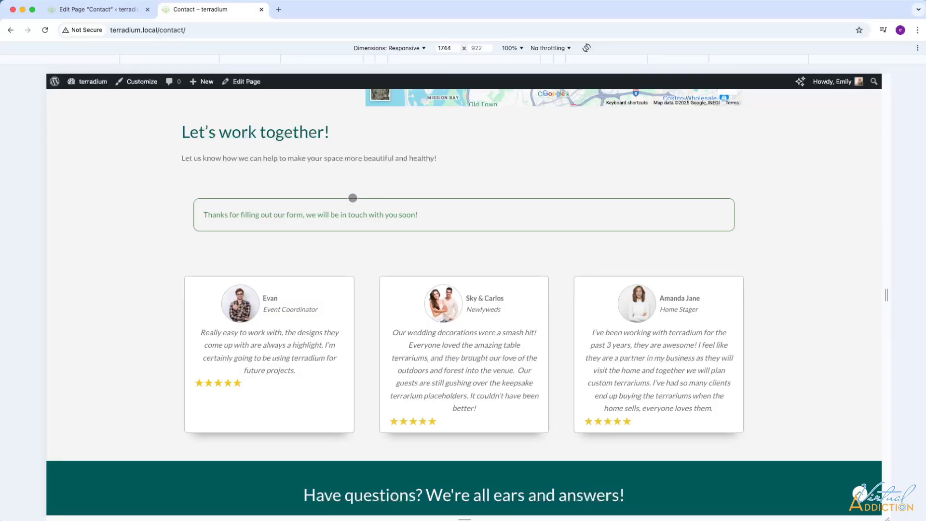
Back in the editor, inspect the Home Terrariums option value and select the Message field.
left_click(130, 9)
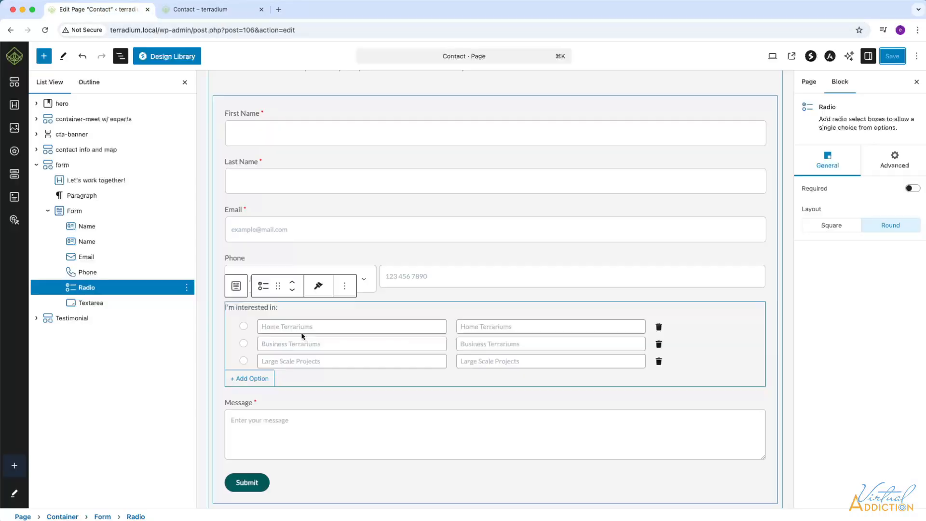
left_click(280, 326)
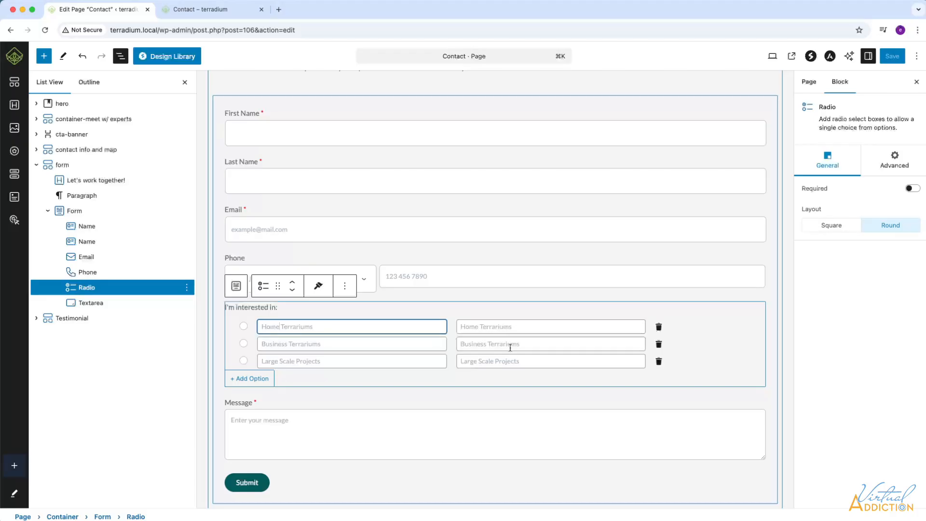
left_click_drag(516, 328, 459, 329)
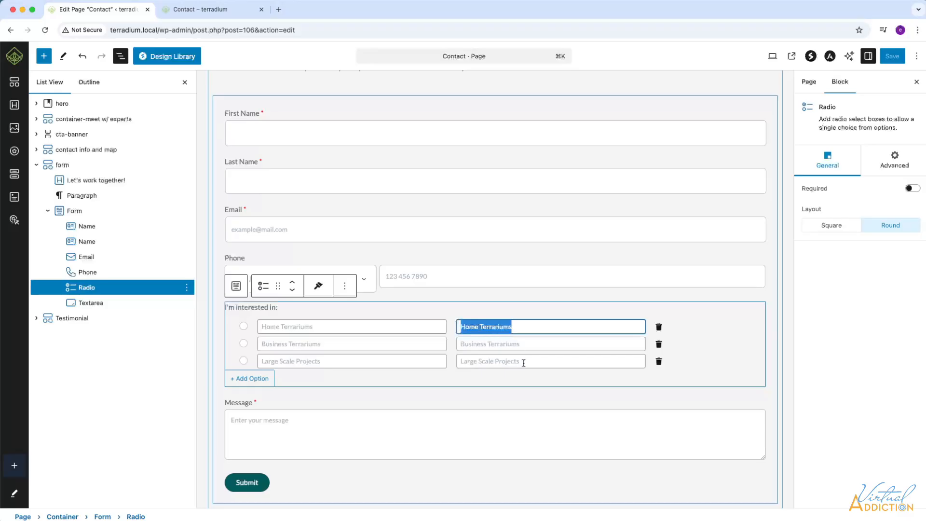
scroll(392, 380, "down", 2)
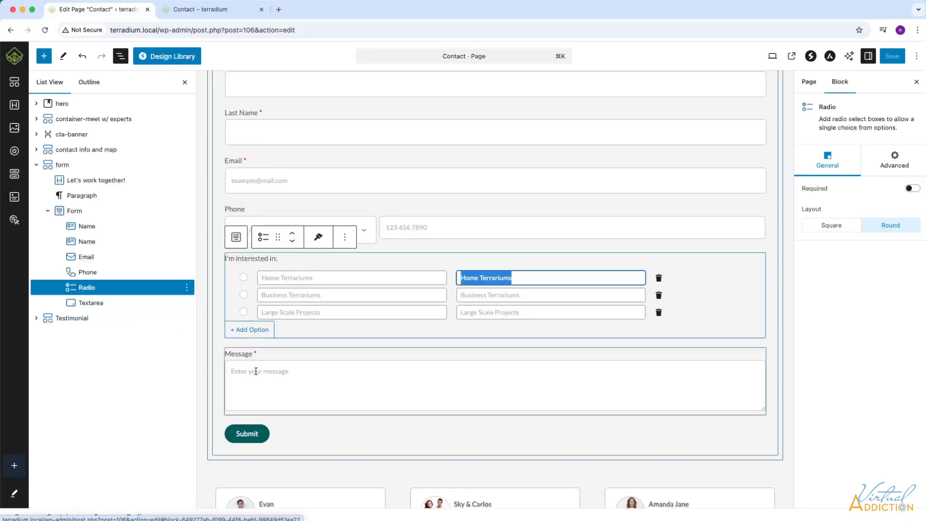
left_click(255, 371)
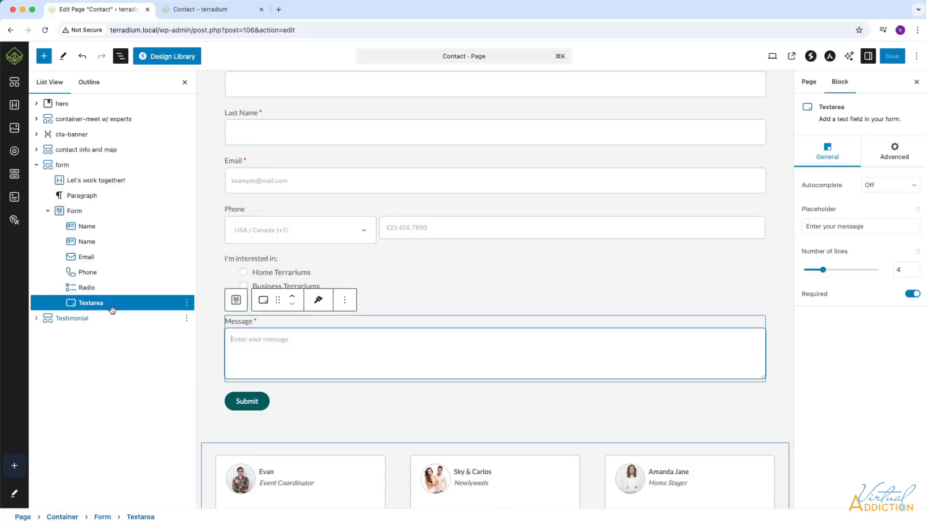
Make Message optional with placeholder 'Let us know how we can help you'.
left_click(913, 295)
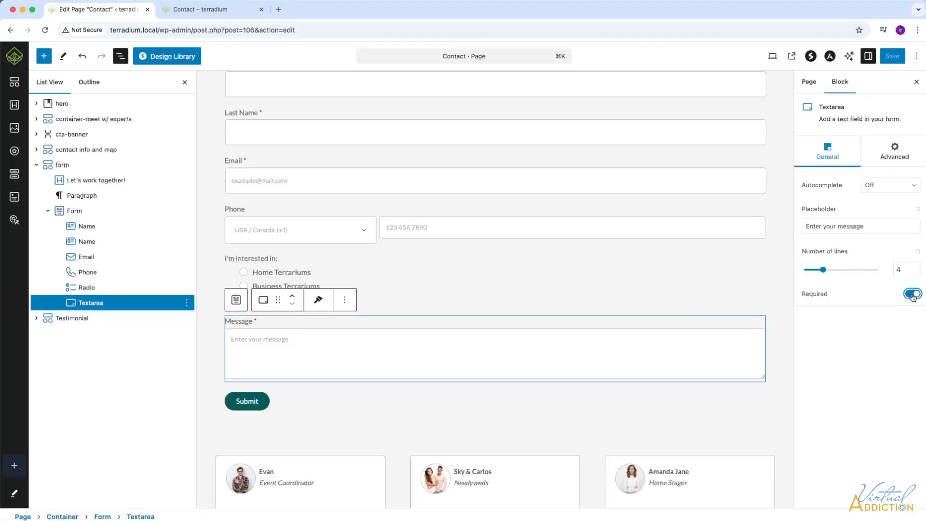
left_click_drag(864, 226, 794, 224)
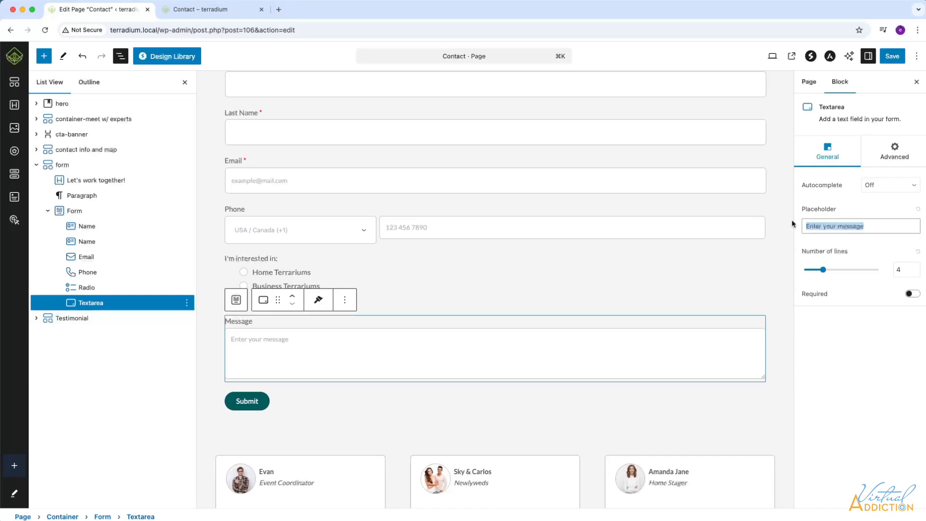
type("Let us know how we can help you")
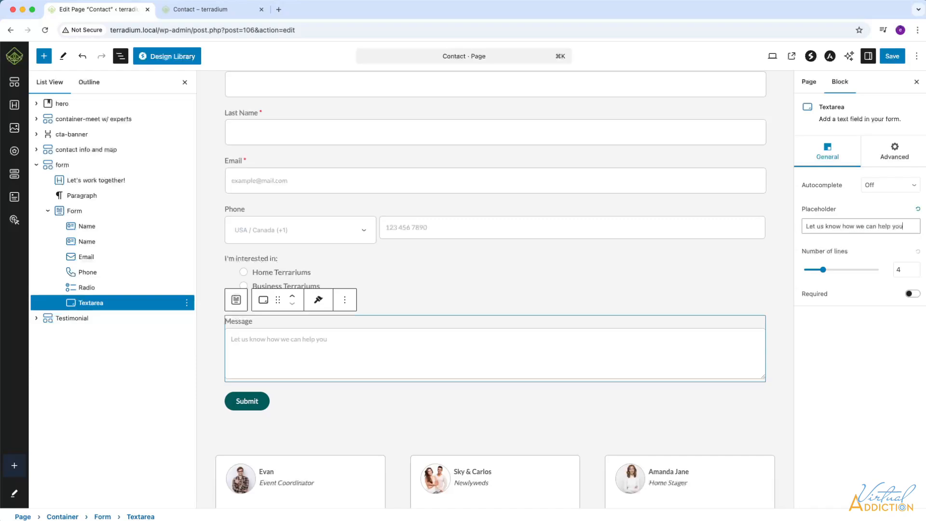
Set the Form block's top padding from 25 to 0, save, and view the live page.
scroll(505, 304, "up", 3)
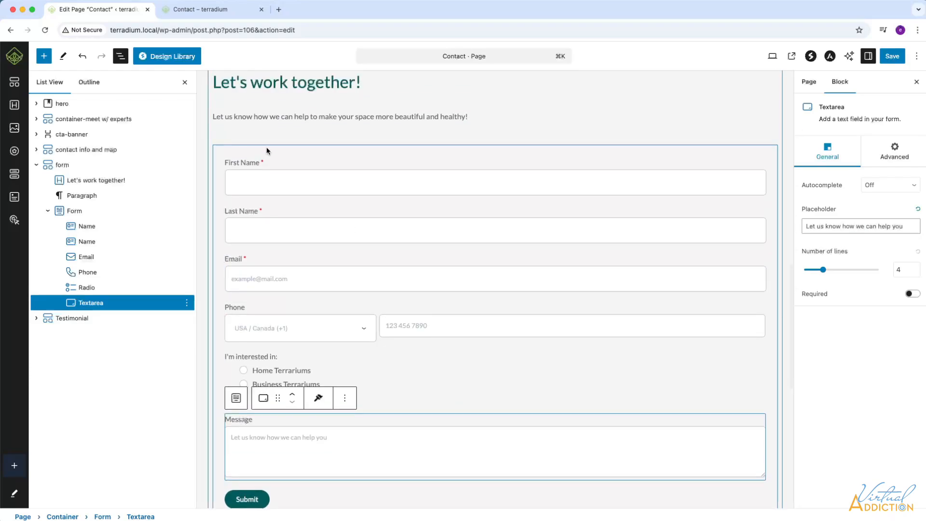
left_click(73, 210)
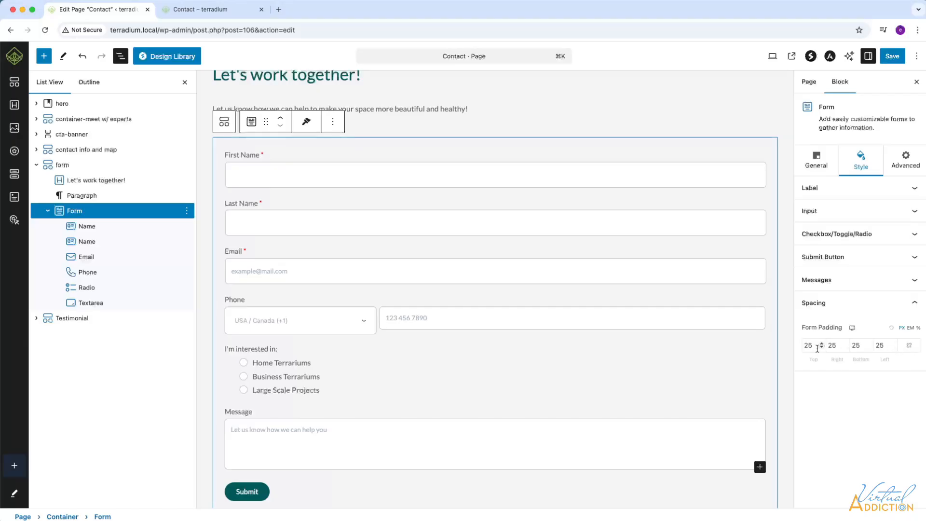
left_click_drag(811, 345, 796, 347)
type("0")
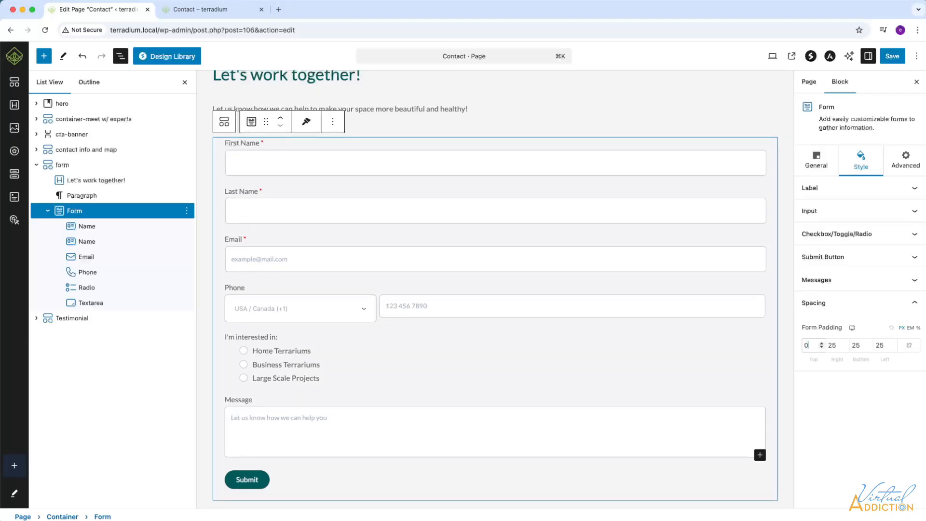
scroll(354, 166, "up", 1)
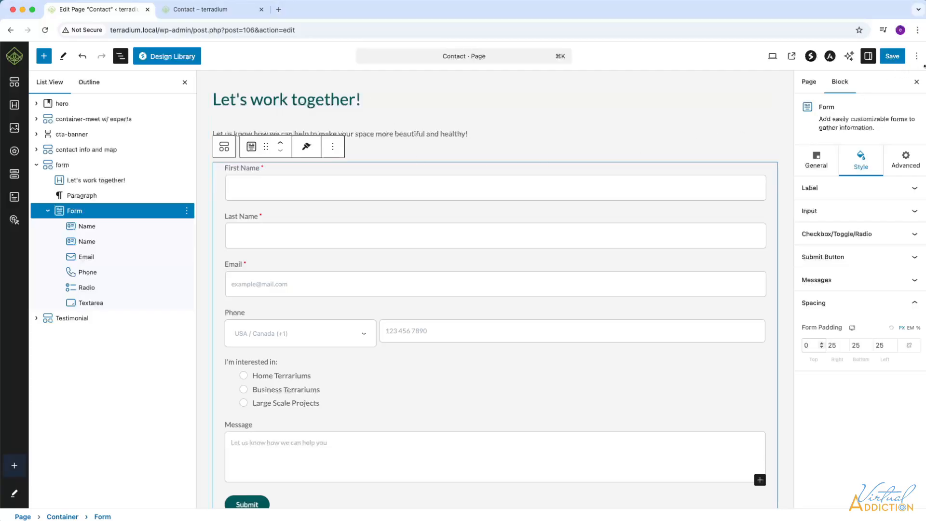
left_click(893, 56)
left_click(174, 15)
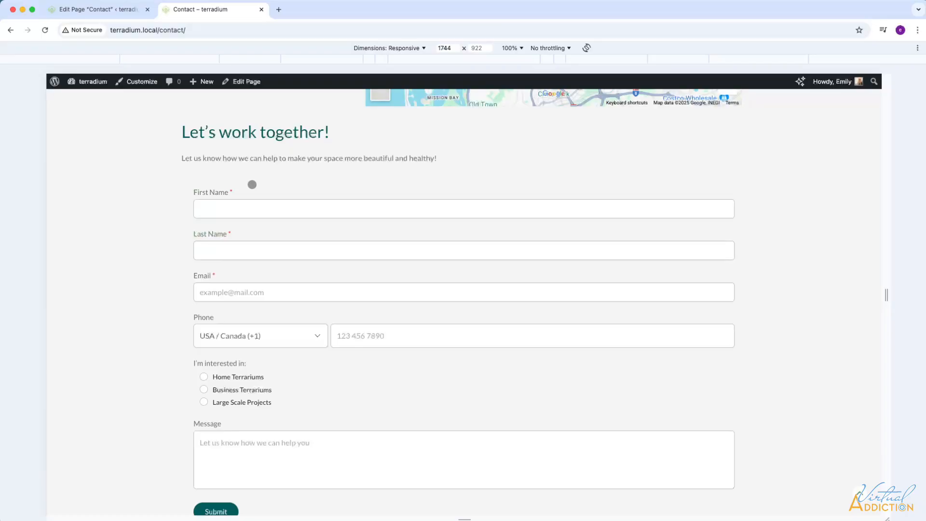
Check the updated contact form on the live page, then return to the page editor.
scroll(250, 184, "down", 1)
scroll(252, 184, "up", 1)
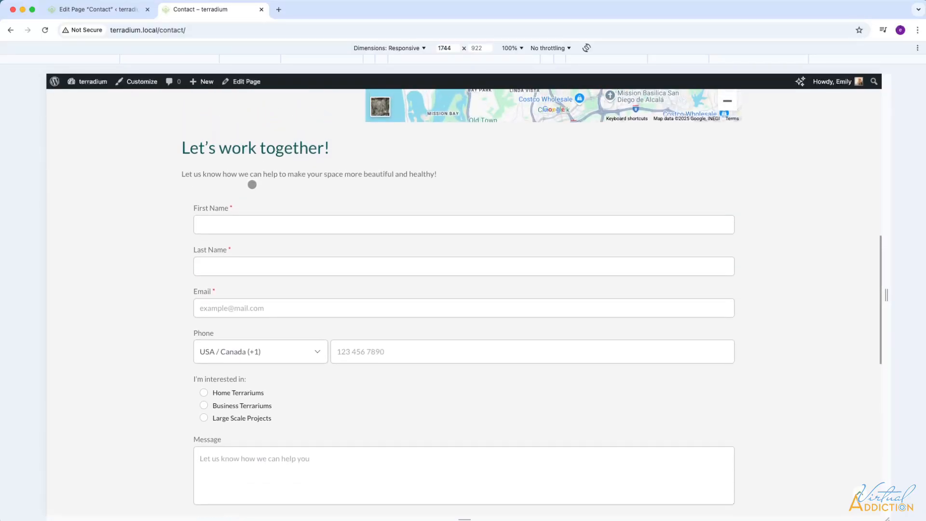
scroll(252, 184, "down", 1)
left_click(96, 9)
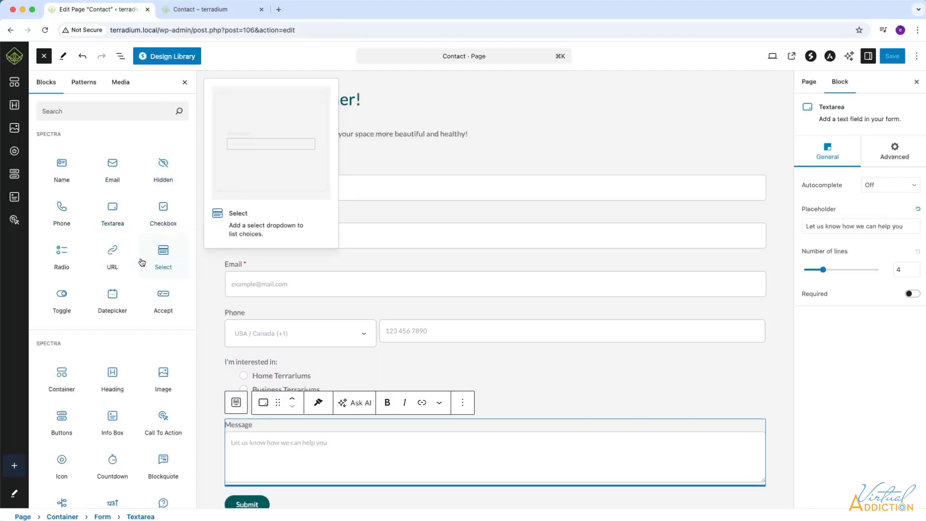
Review the page's block outline in List View, then return to the live terradium Contact page.
left_click(121, 57)
scroll(408, 339, "down", 1)
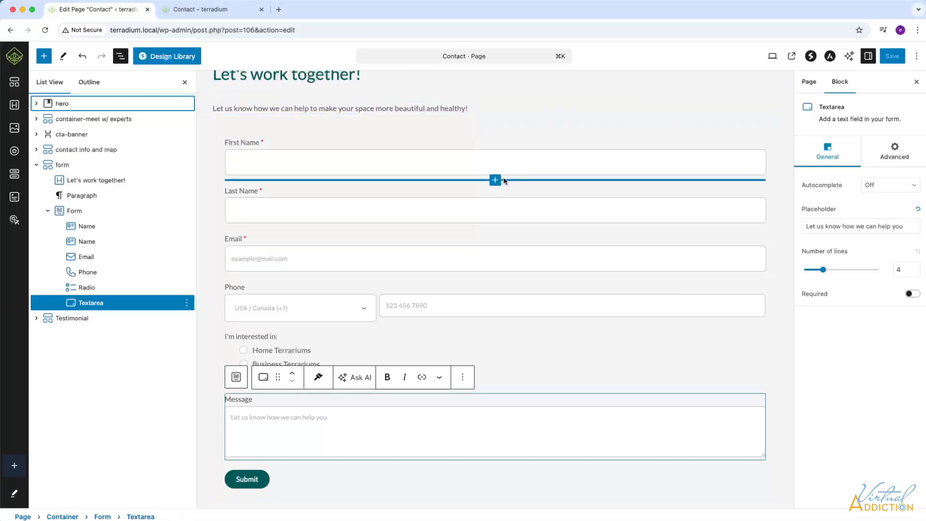
left_click(222, 14)
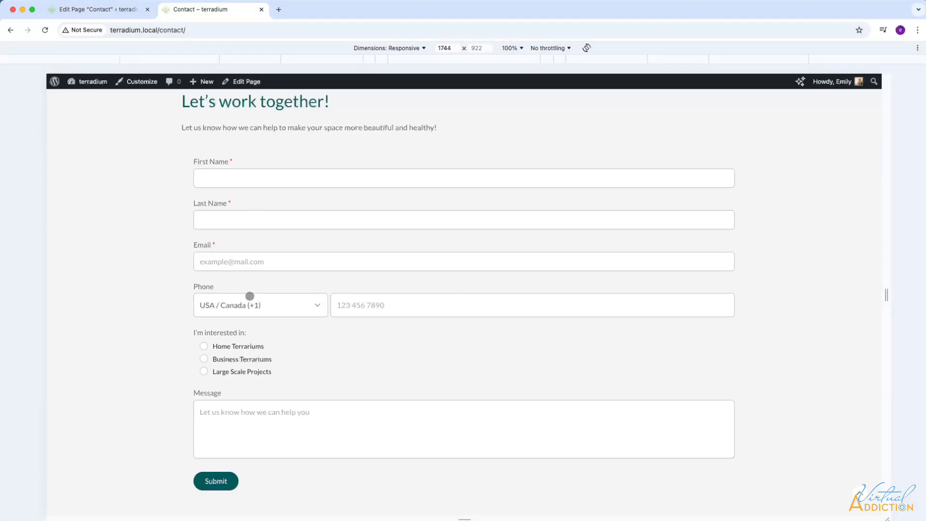
scroll(249, 296, "down", 3)
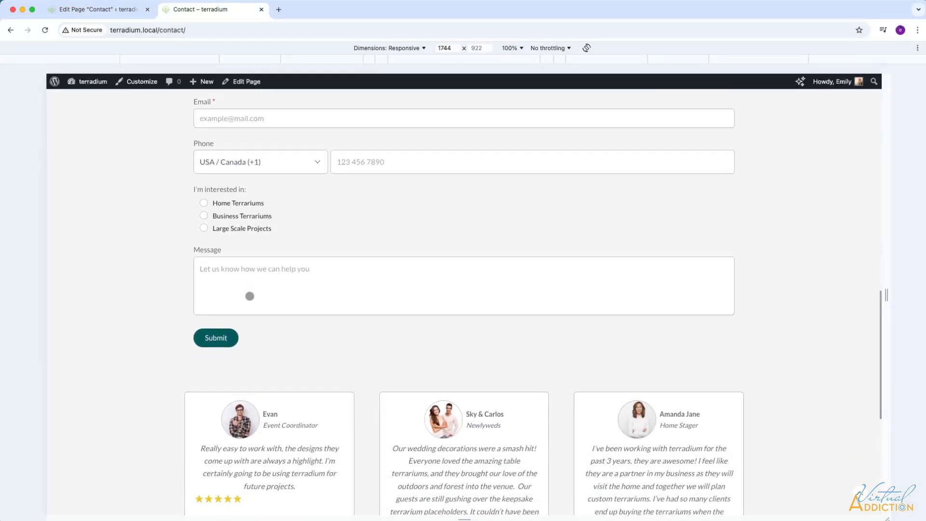
scroll(250, 295, "up", 3)
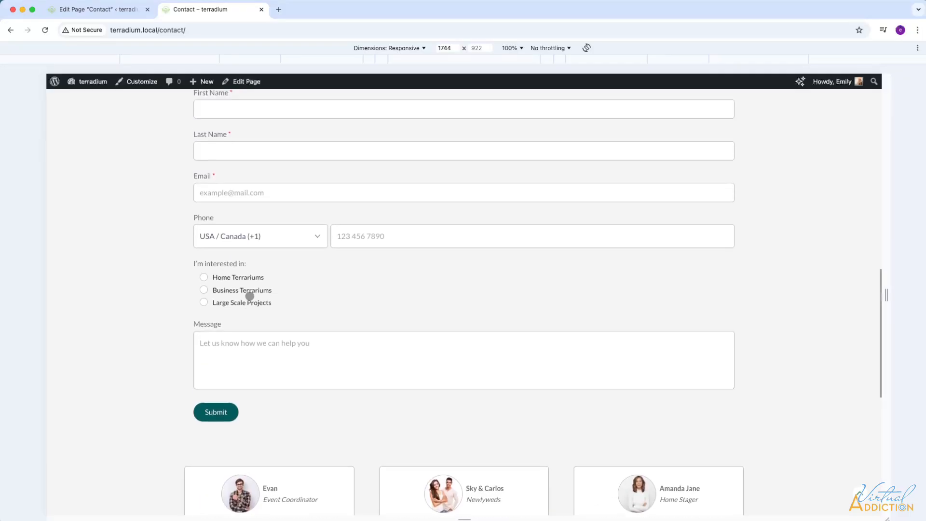
scroll(457, 274, "up", 1)
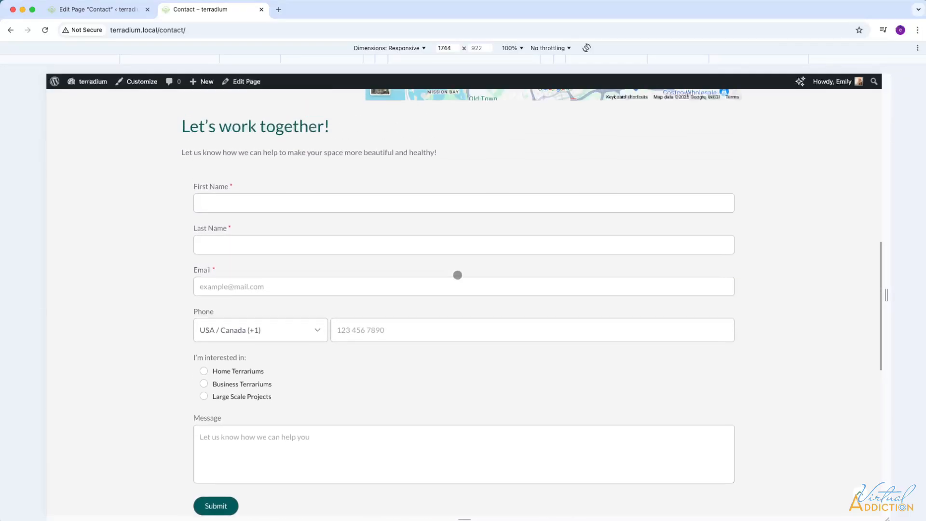
scroll(604, 244, "down", 1)
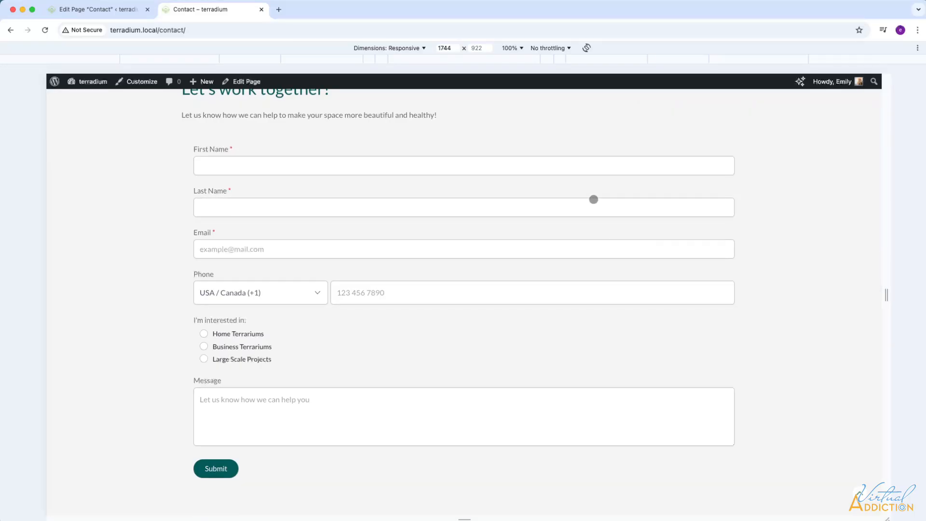
scroll(595, 322, "up", 1)
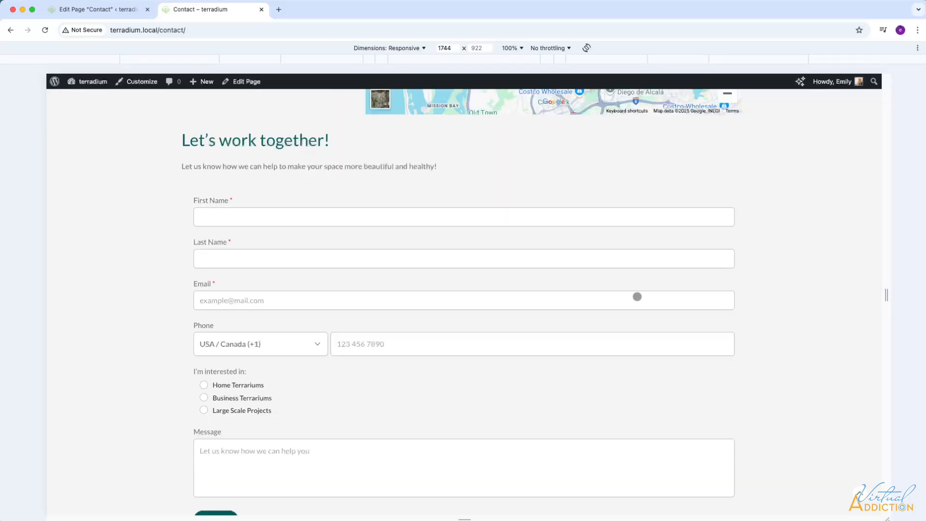